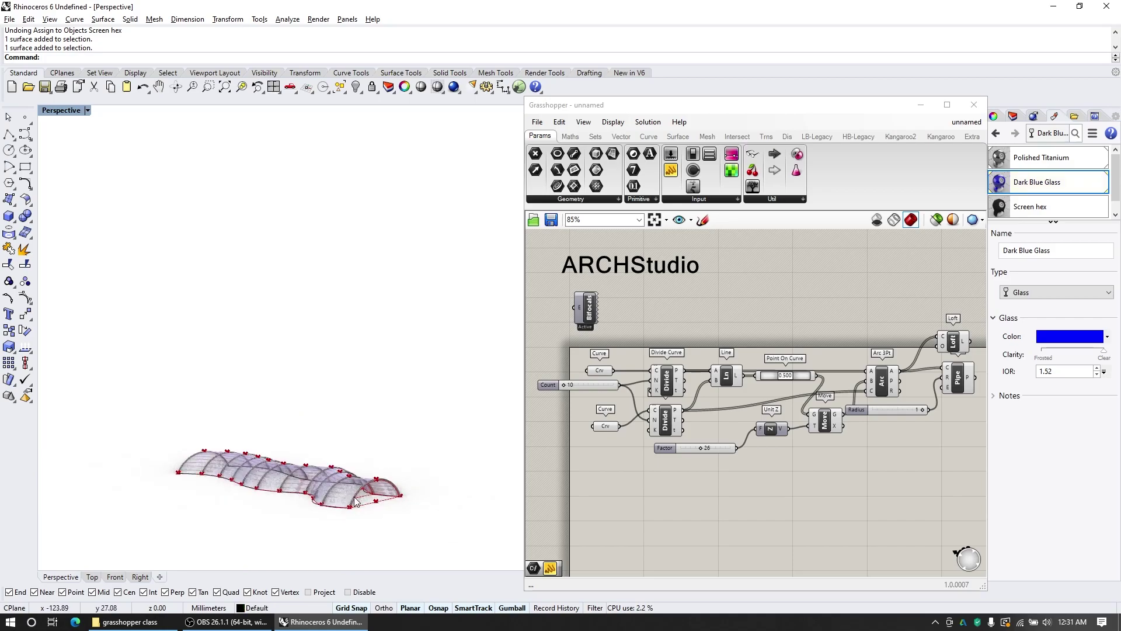
Step: Examine the finished vaulted tunnel with its arch ribs and glass surface in the Perspective view
scroll(286, 462, up, 5)
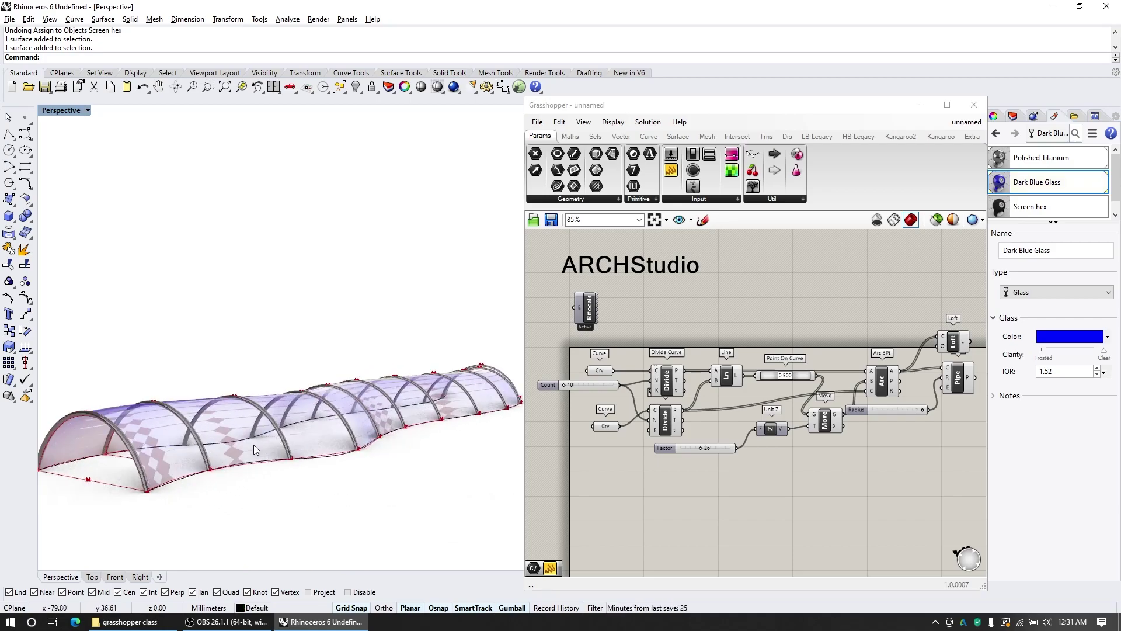
click(253, 444)
click(332, 280)
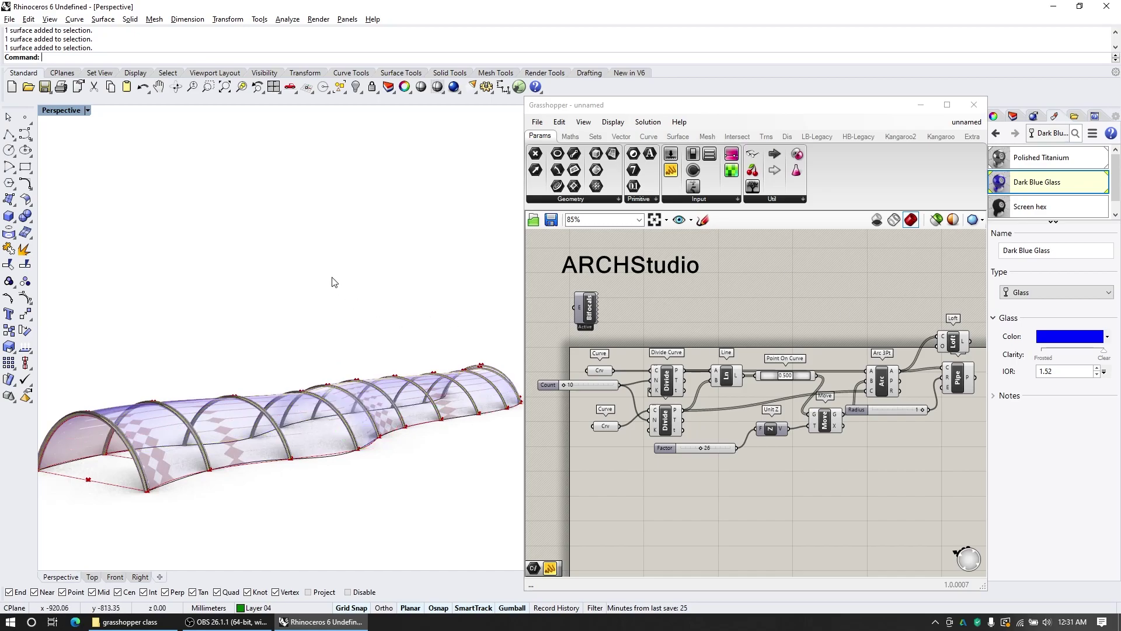
scroll(277, 422, down, 3)
scroll(175, 431, down, 3)
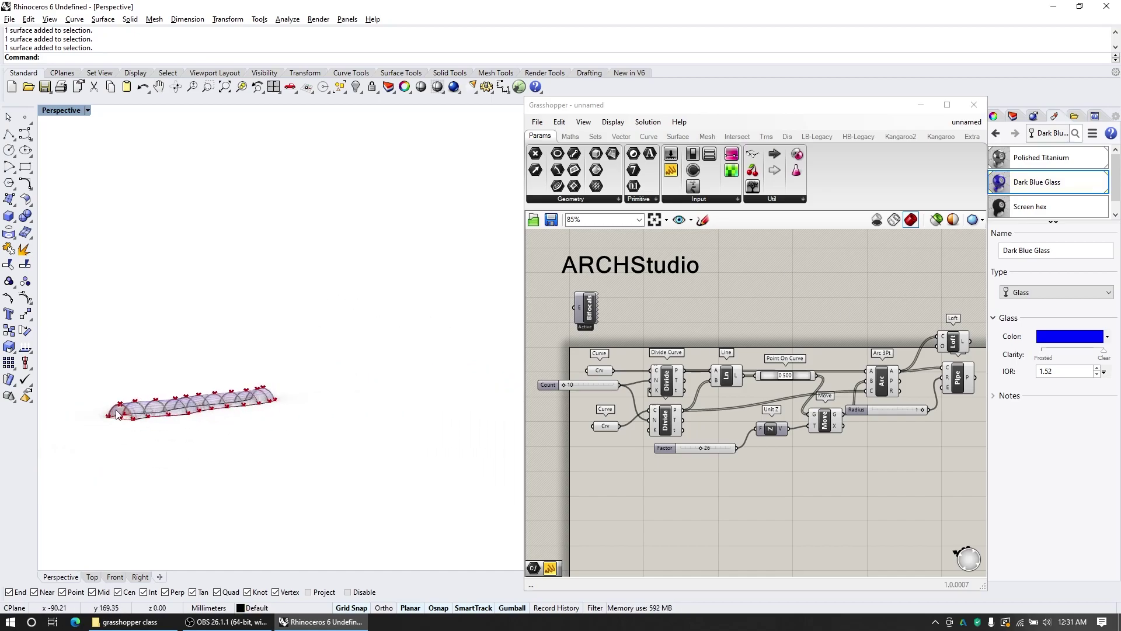
scroll(663, 380, down, 4)
scroll(620, 386, up, 3)
scroll(580, 350, down, 2)
Step: Delete the entire existing tunnel definition from the Grasshopper canvas, keeping the Bifocals component and the ARCHStudio title
drag(577, 349, 916, 454)
scroll(853, 344, up, 3)
key(Delete)
drag(800, 284, 913, 418)
key(Delete)
scroll(619, 370, down, 2)
scroll(622, 370, up, 1)
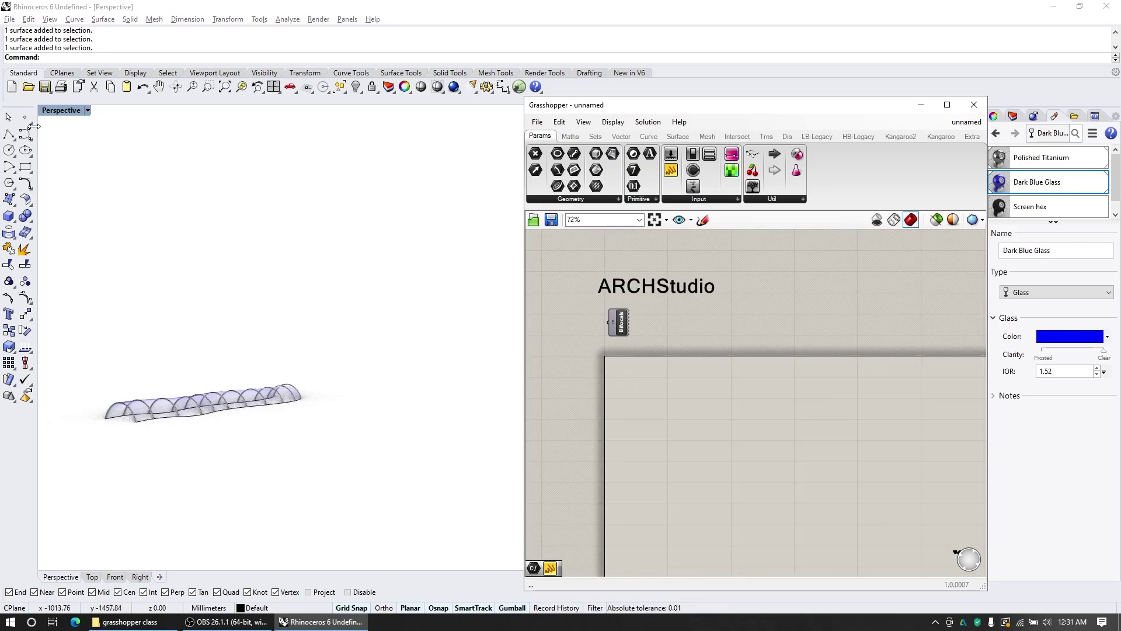
Step: Switch Rhino from the maximized Perspective view to the four-viewport layout
double_click(72, 114)
scroll(115, 223, up, 2)
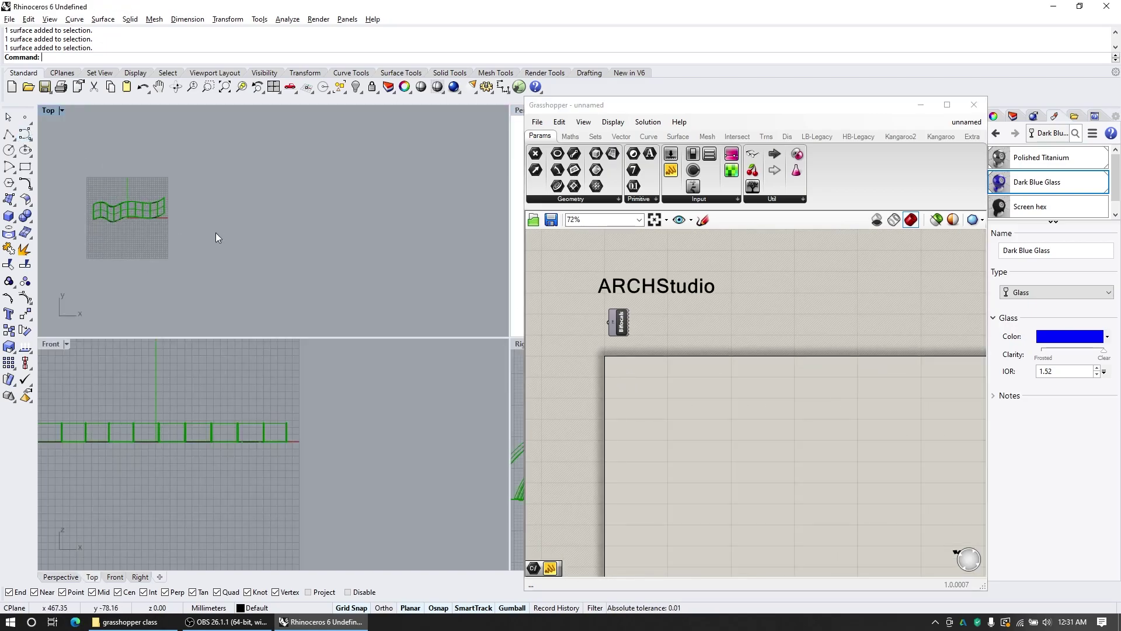
scroll(596, 390, up, 1)
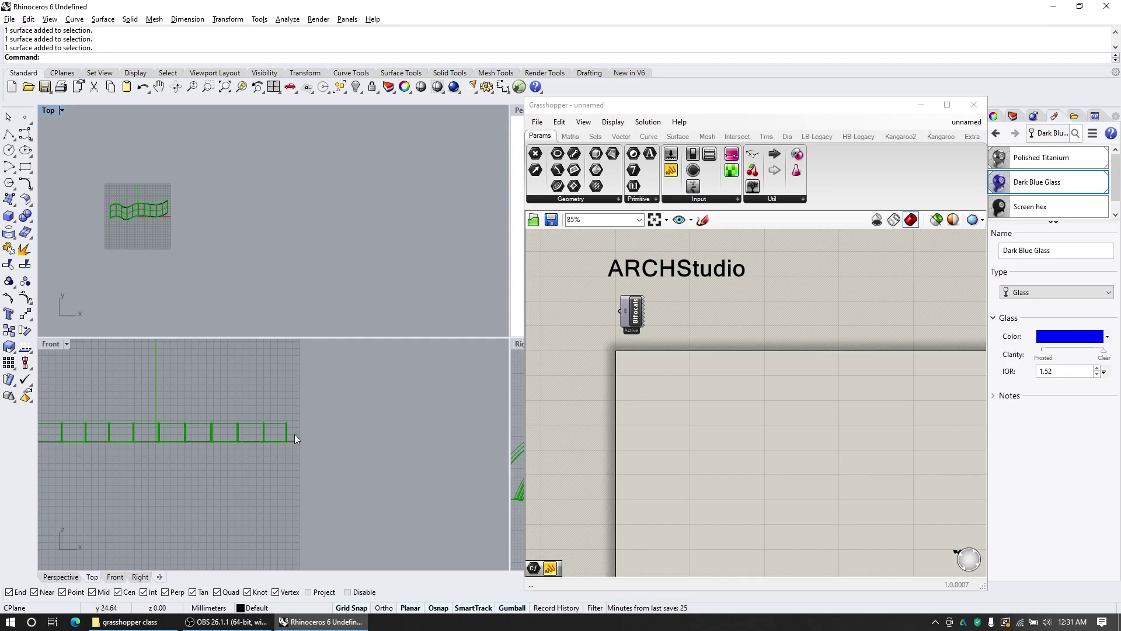
scroll(174, 474, down, 2)
scroll(367, 459, down, 6)
scroll(187, 458, up, 8)
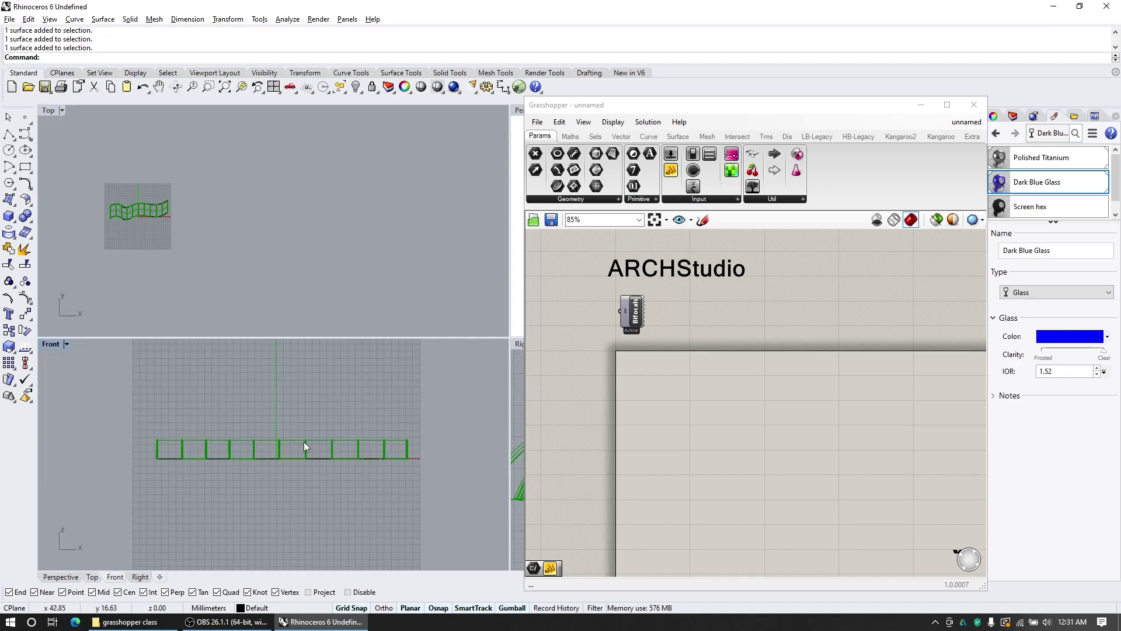
Step: Draw a wavy degree-3 curve with seven control points, about 1610 mm across, beside the existing tunnel in the Top view
click(25, 120)
click(194, 189)
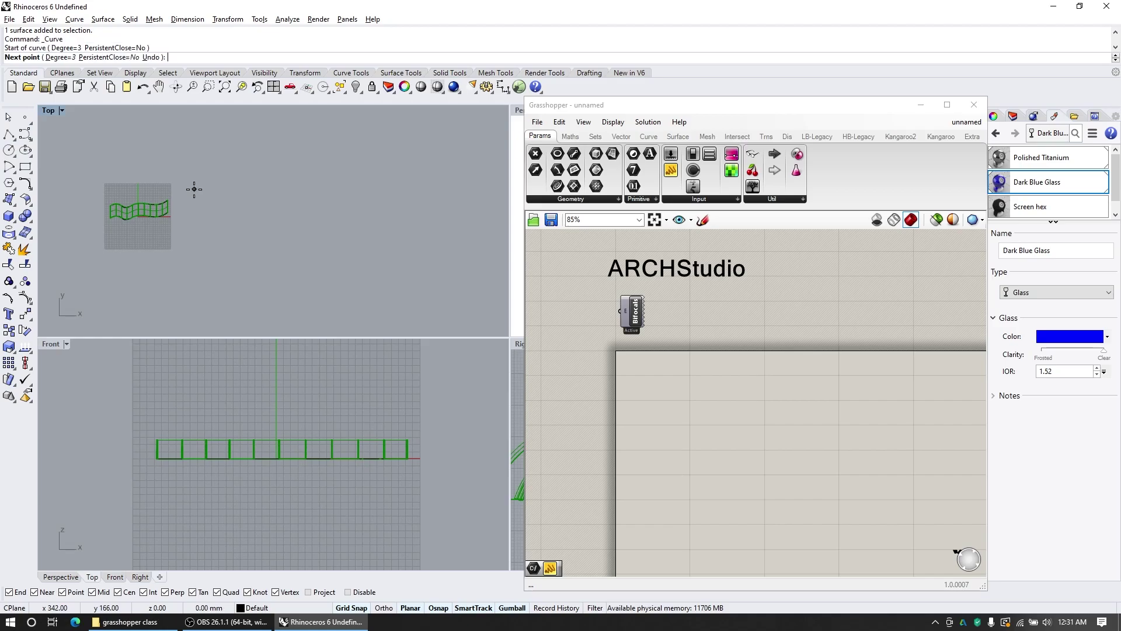
click(222, 172)
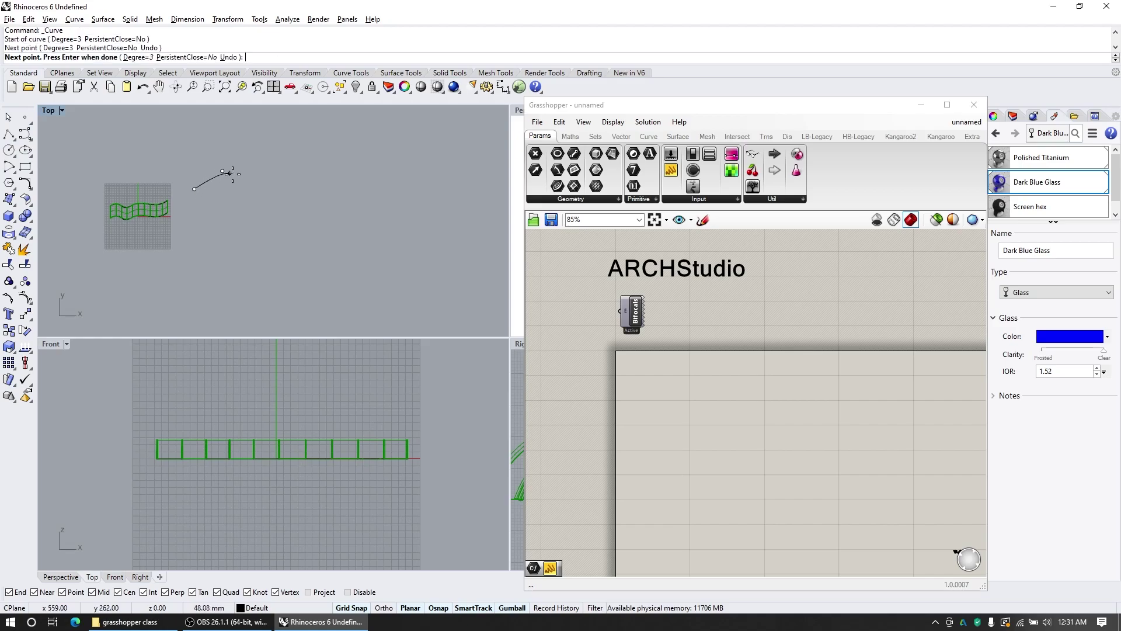
click(264, 204)
click(309, 175)
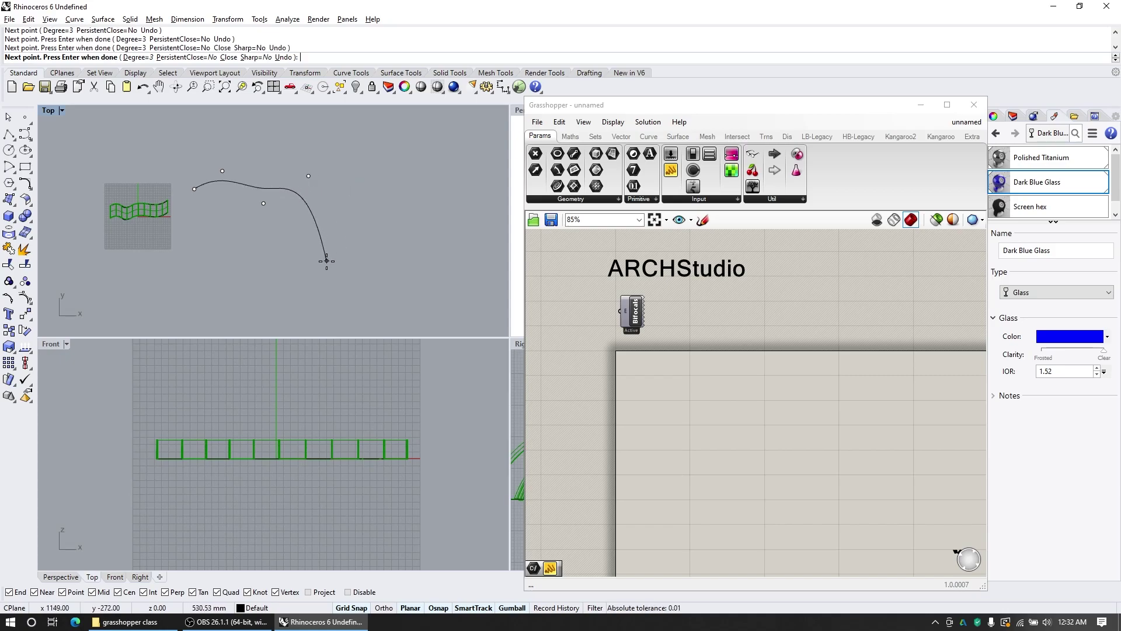
click(358, 229)
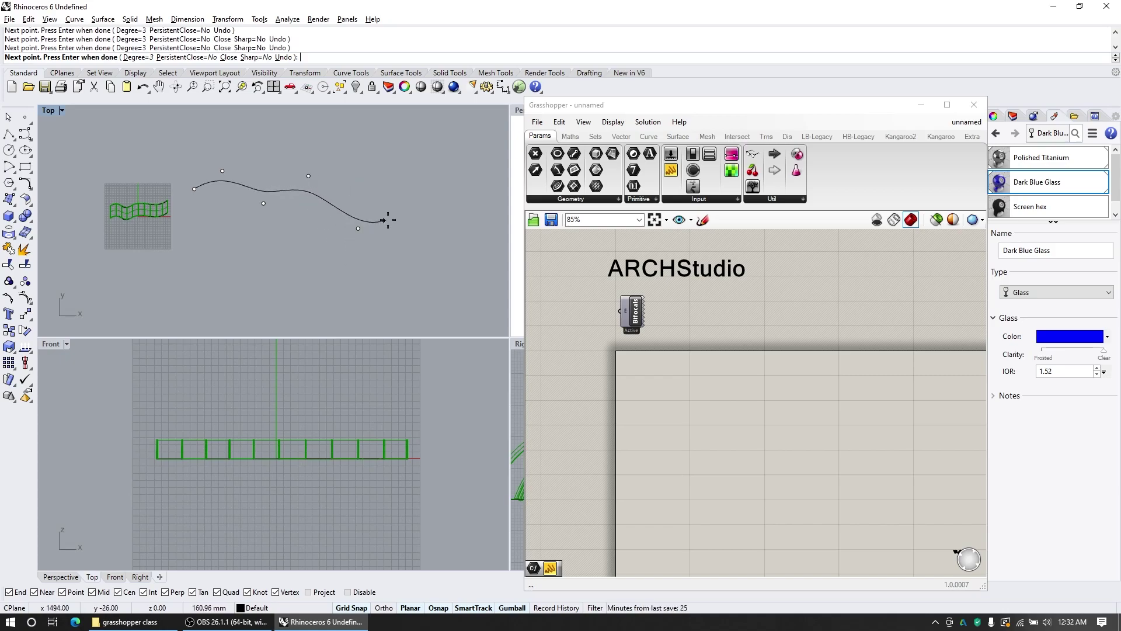
click(426, 182)
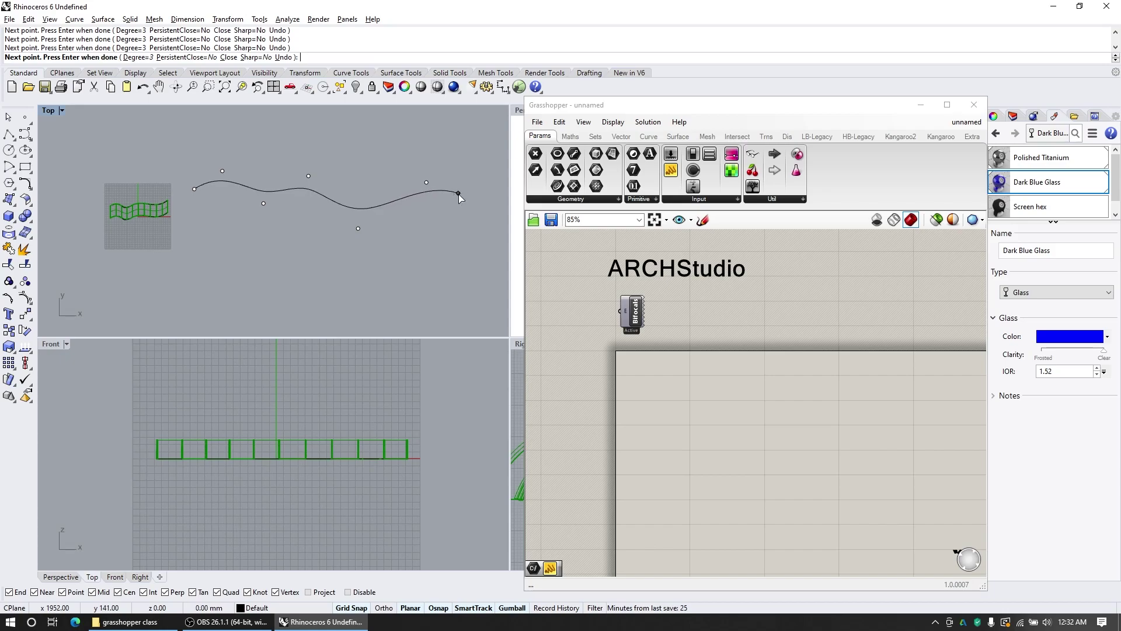
click(459, 193)
key(Return)
Step: Add a Curve parameter to the Grasshopper canvas and reference the newly drawn wavy curve in it
scroll(336, 242, down, 2)
scroll(721, 447, up, 3)
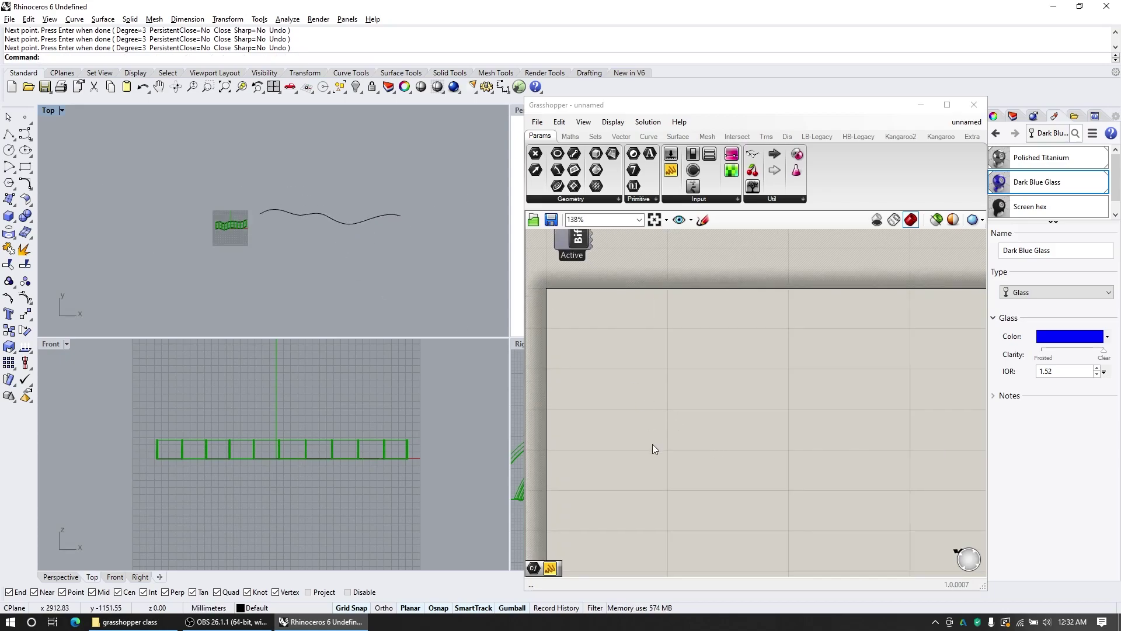
scroll(653, 447, down, 3)
double_click(637, 398)
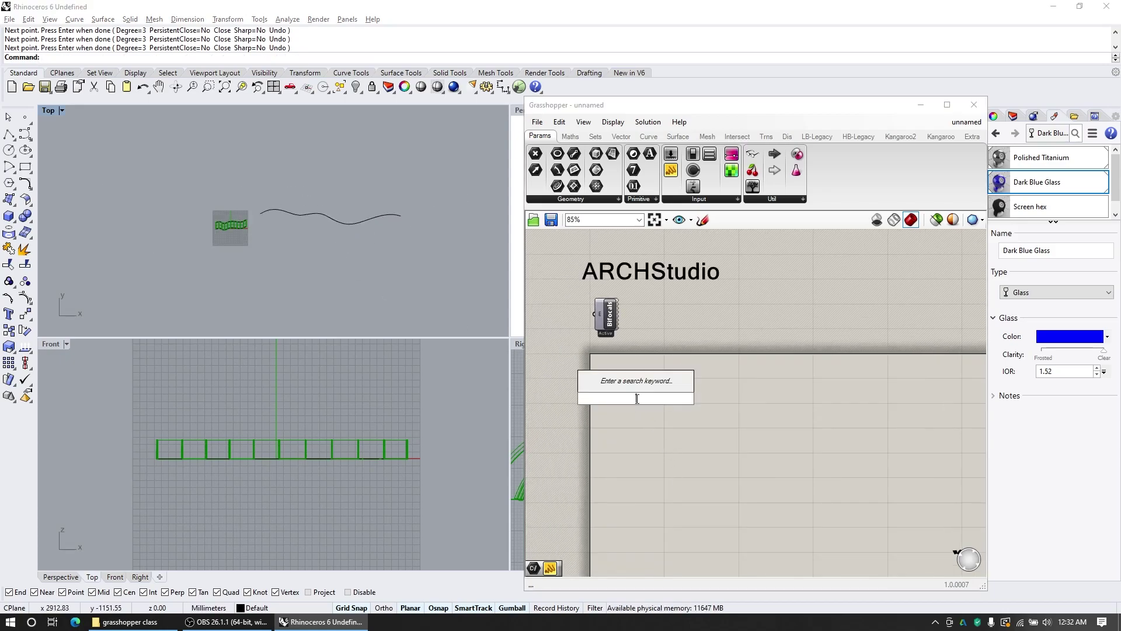
text(curve)
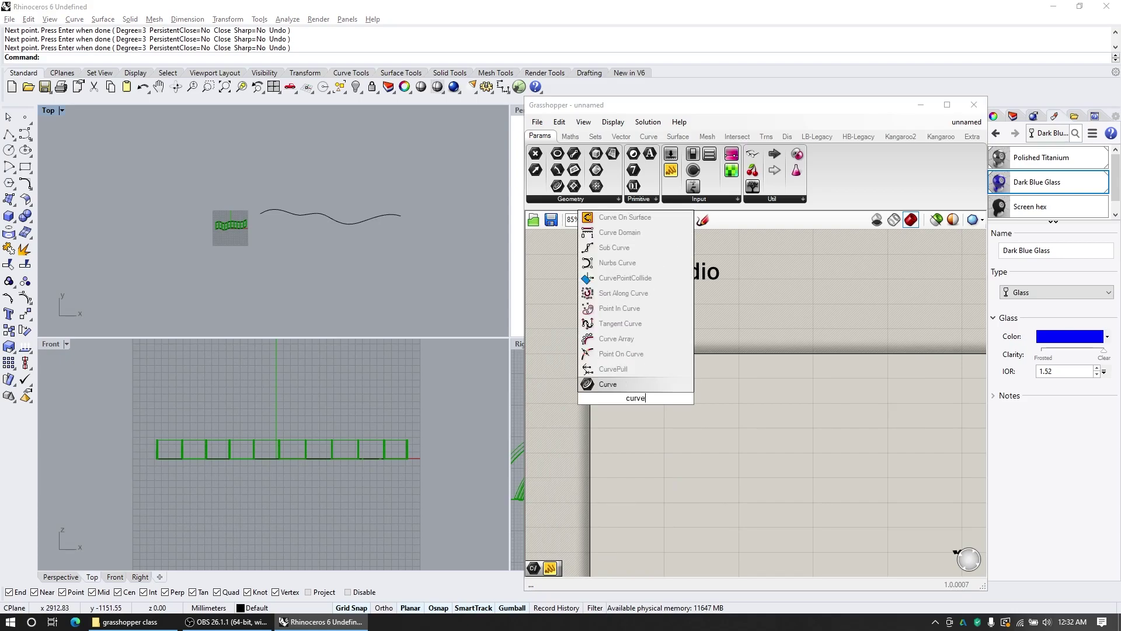
key(Return)
right_click(637, 400)
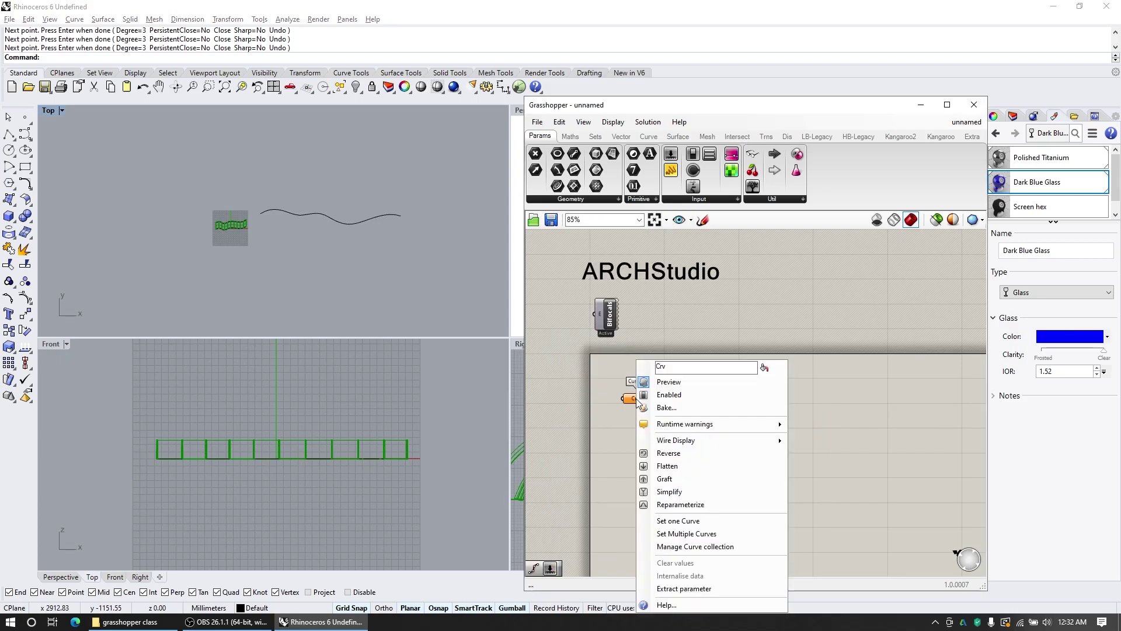
click(693, 521)
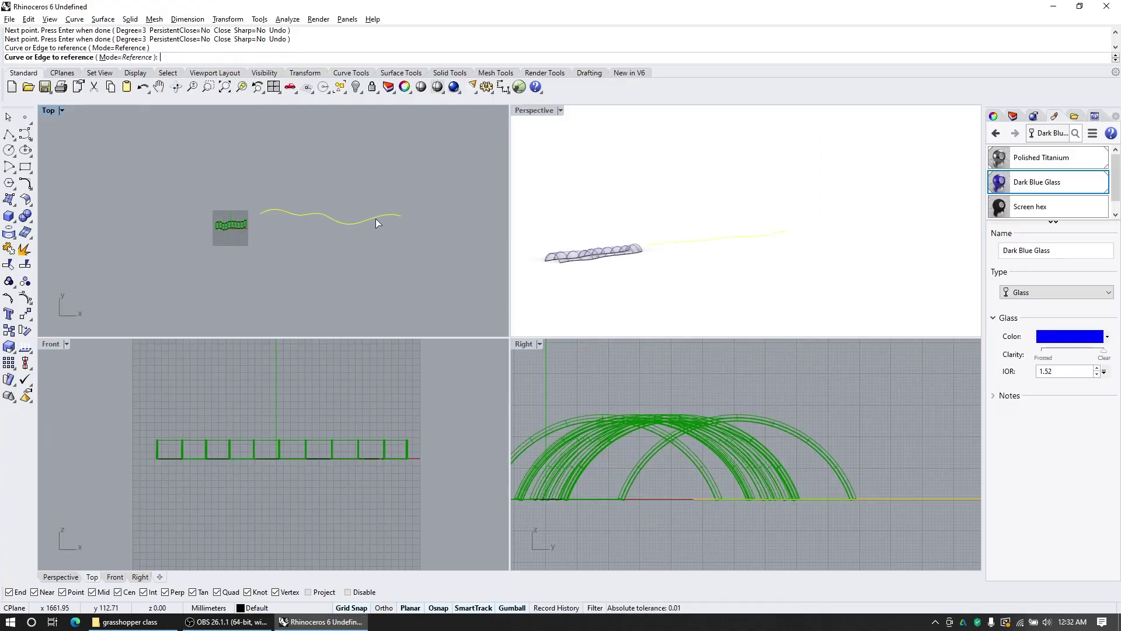
click(377, 221)
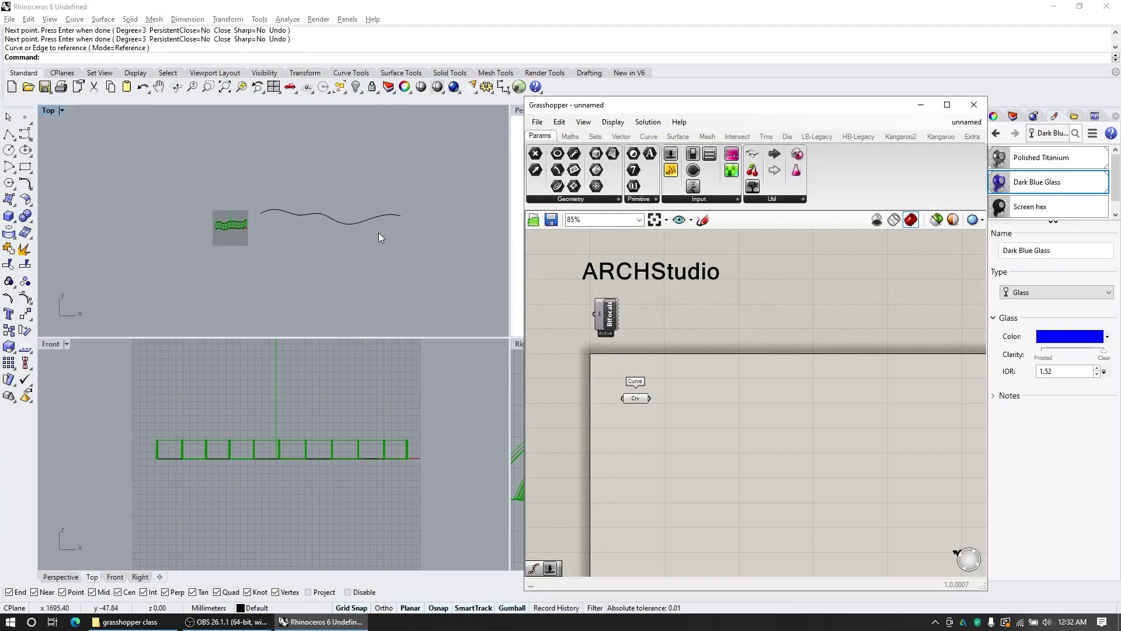
Step: Duplicate the wavy curve in the Top view, placing the copy above the original as the tunnel's second edge
click(374, 220)
drag(335, 175, 331, 146)
key(alt)
click(433, 184)
Step: Duplicate the Curve parameter below the first one and reference the copied wavy curve in it
click(639, 402)
drag(640, 403, 643, 447)
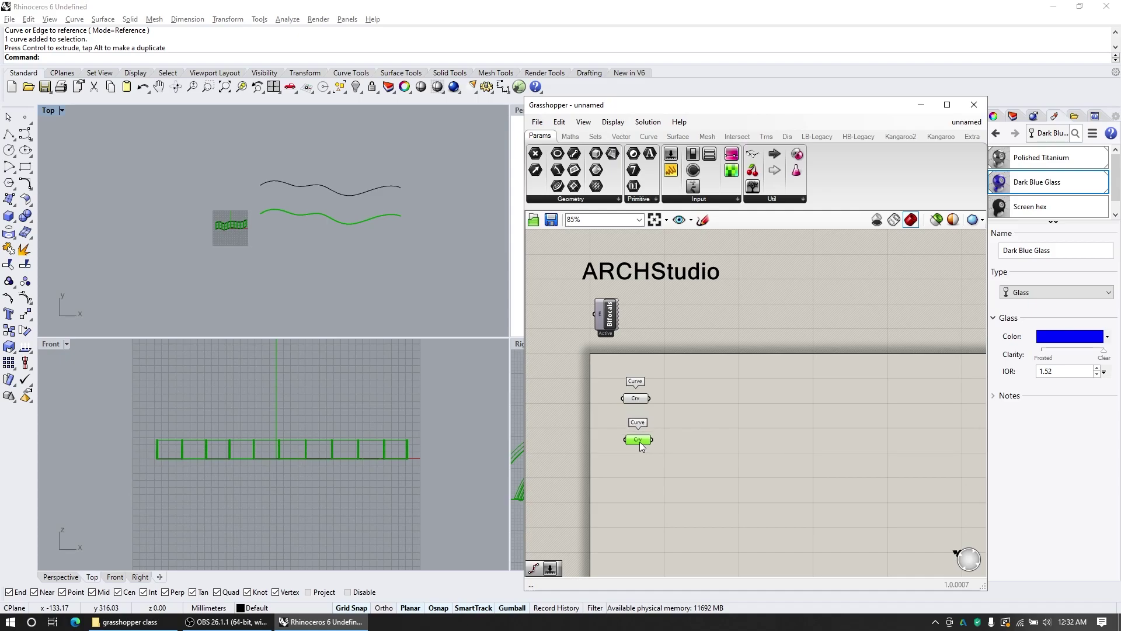
right_click(641, 445)
click(698, 522)
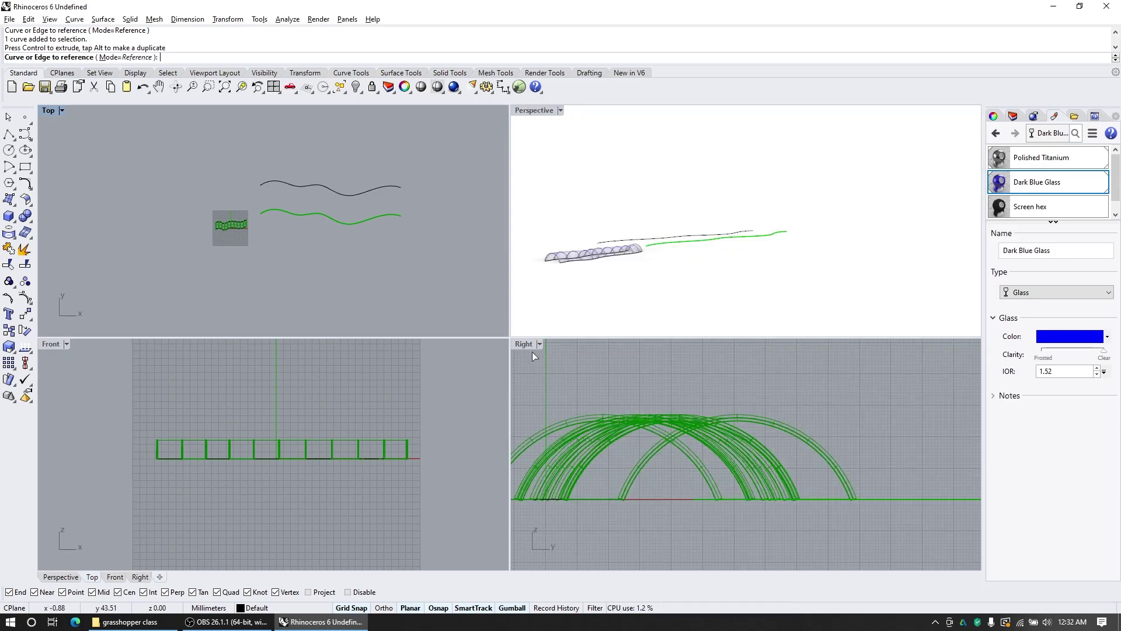
click(377, 191)
click(679, 466)
drag(633, 446, 628, 446)
click(734, 385)
Step: Add a Divide Curve component and connect the first Curve parameter to its C input
double_click(692, 406)
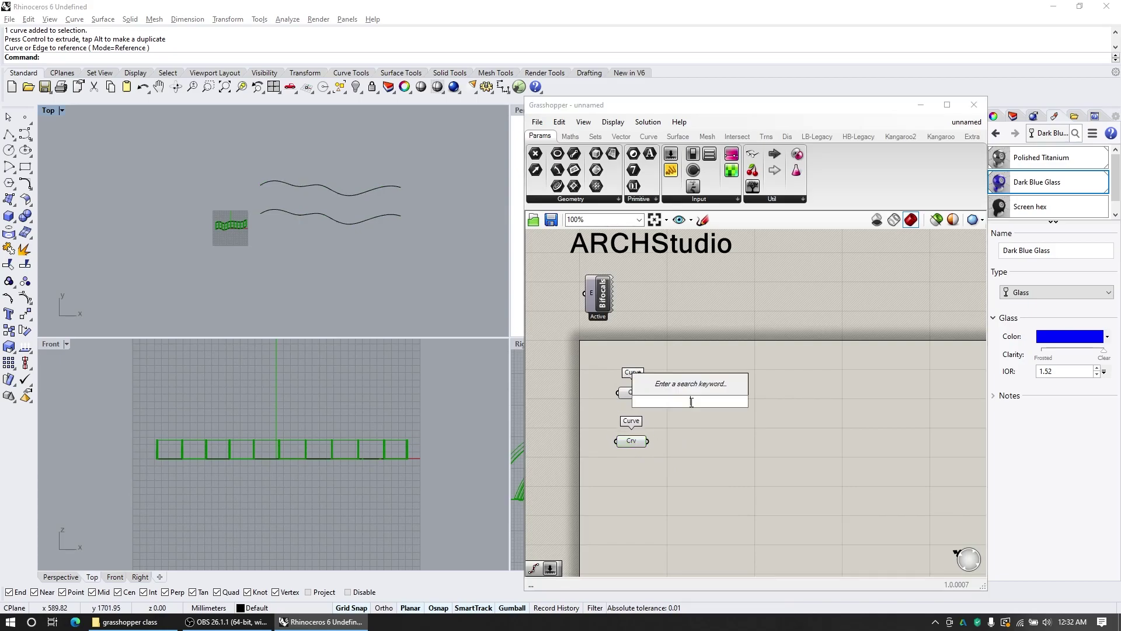
text(divide)
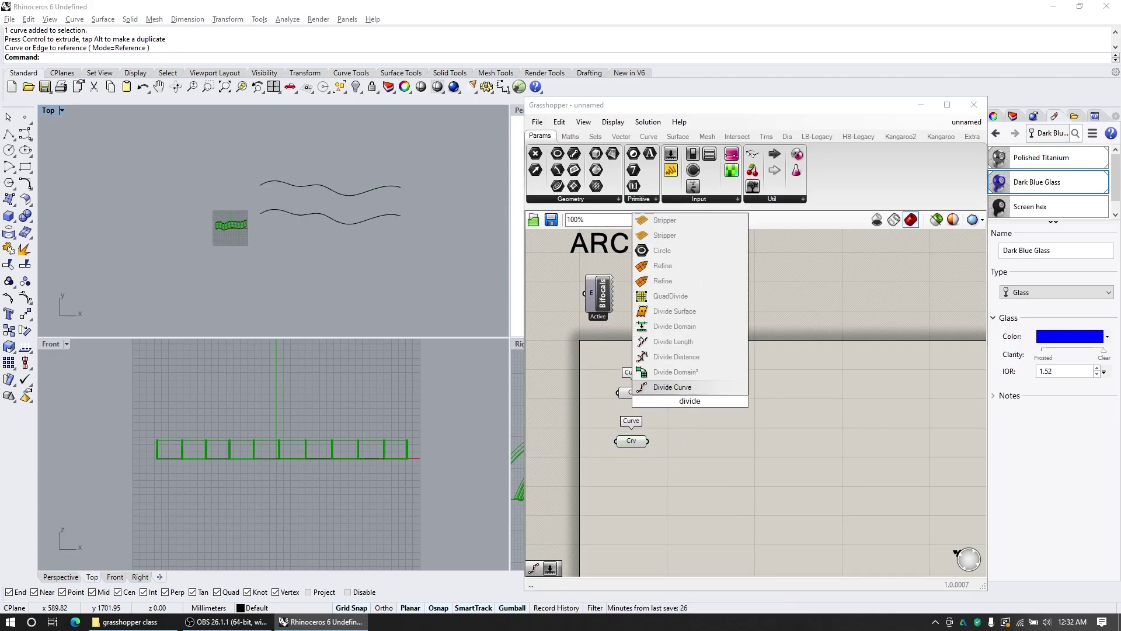
click(674, 388)
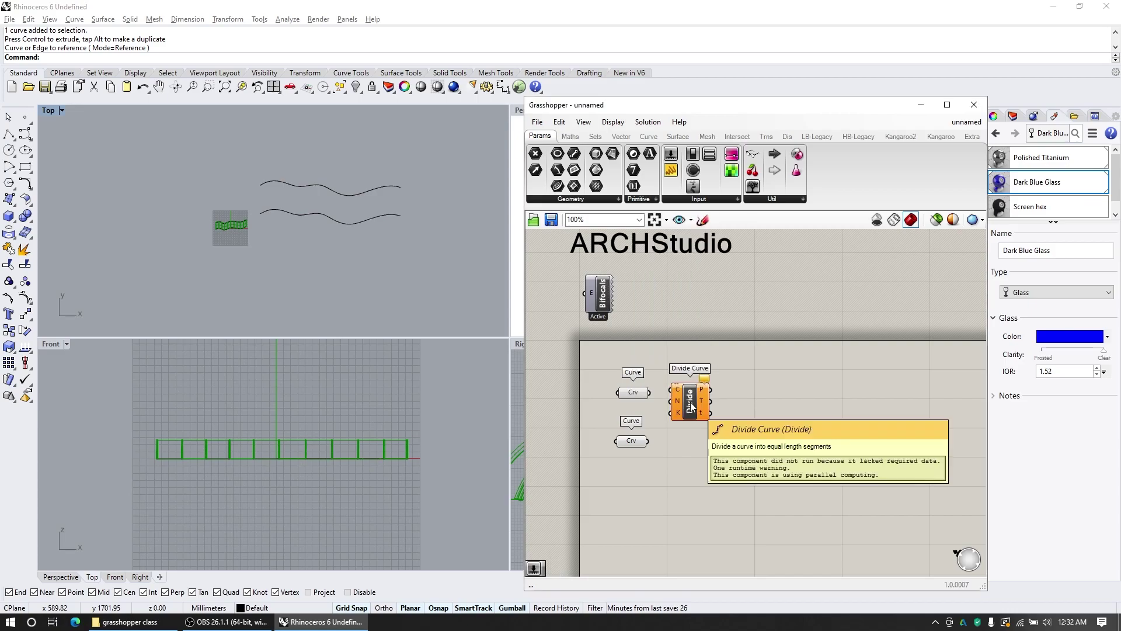
mouse_move(669, 387)
mouse_down()
mouse_move(689, 386)
mouse_move(640, 396)
mouse_move(653, 391)
mouse_up()
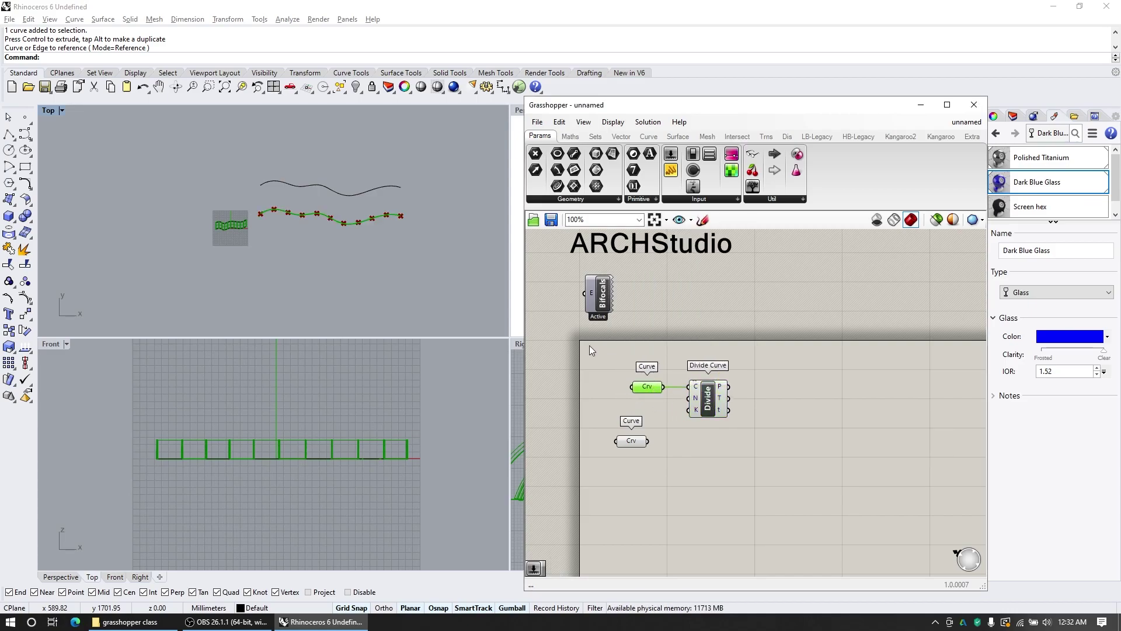
Step: Maximize the Perspective view, set its display mode to Wireframe and orbit to show both curves from above
double_click(518, 110)
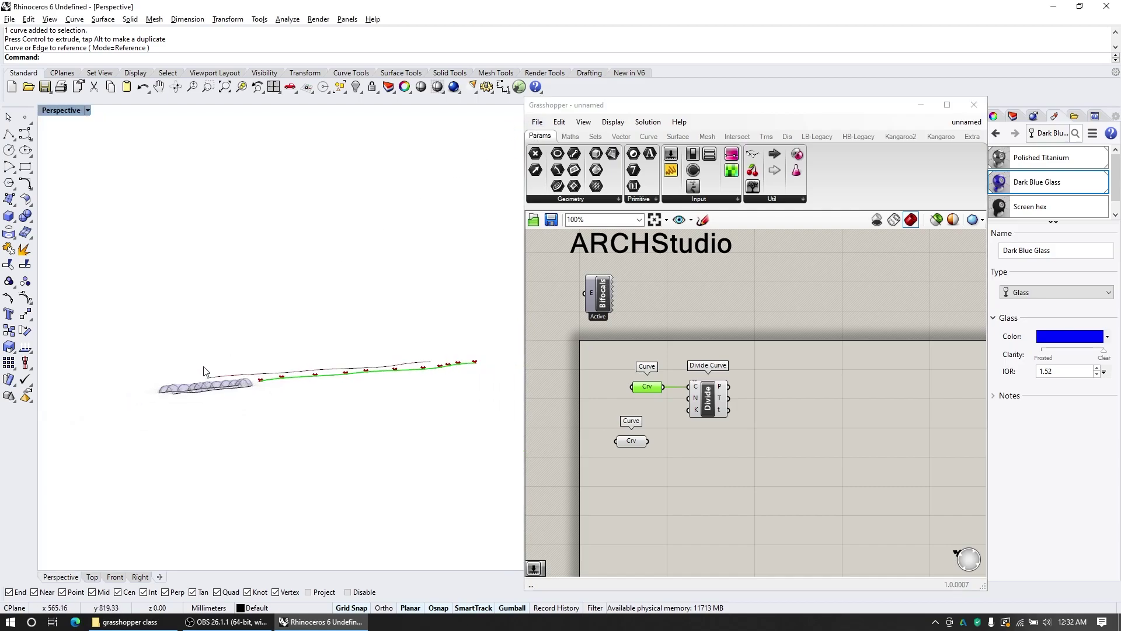
click(88, 110)
click(90, 139)
right_drag(223, 439, 141, 437)
right_drag(351, 434, 135, 430)
scroll(685, 387, up, 3)
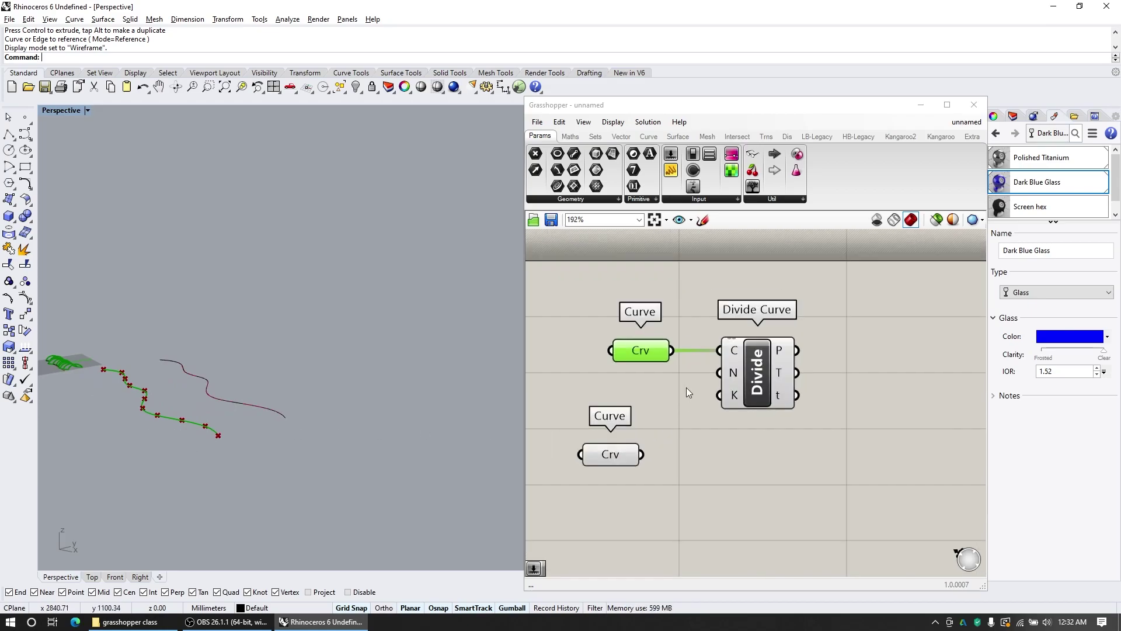
double_click(597, 393)
text(10)
key(Return)
click(623, 405)
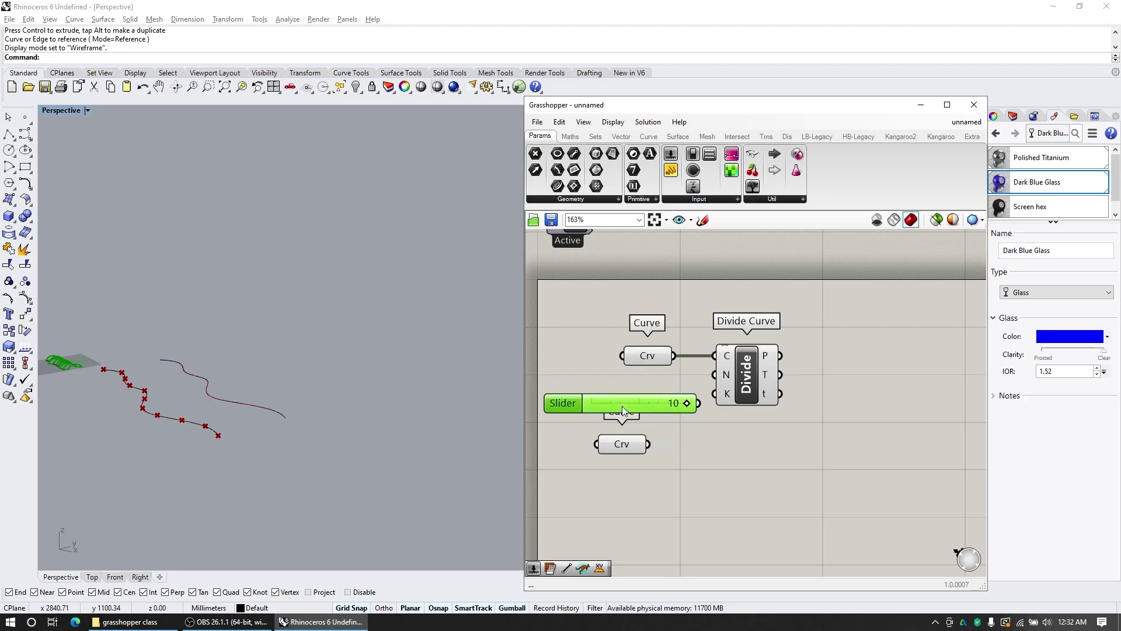
key(Delete)
scroll(672, 453, down, 3)
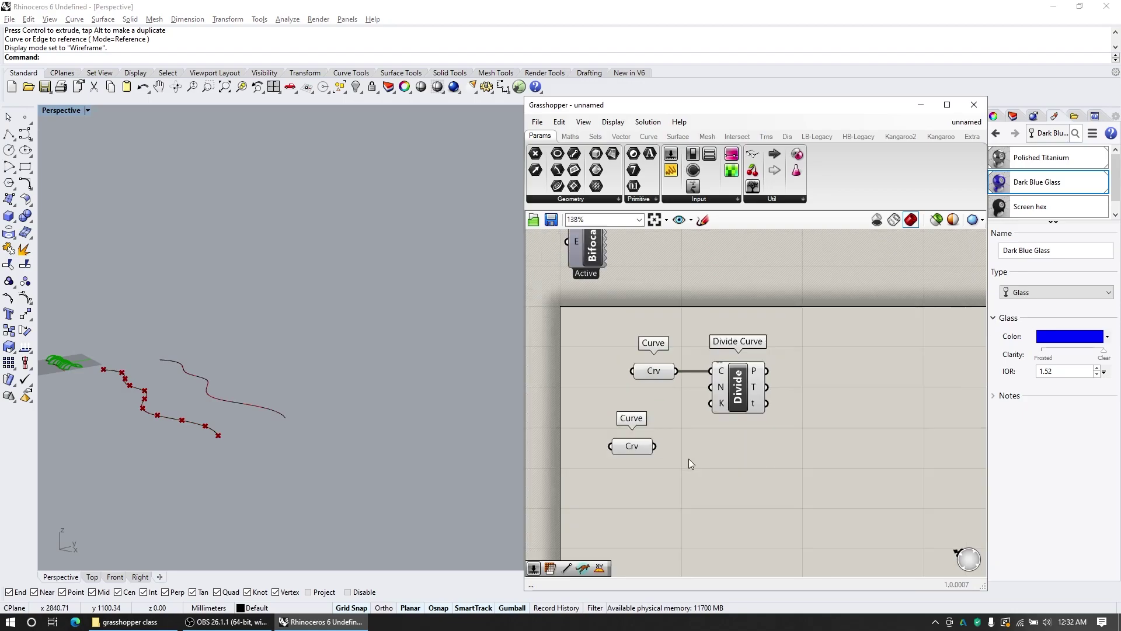
Step: Add a number slider ranging from 10 to 100 with value 10 and connect it to the Divide Curve's N input
double_click(619, 408)
text(10<100)
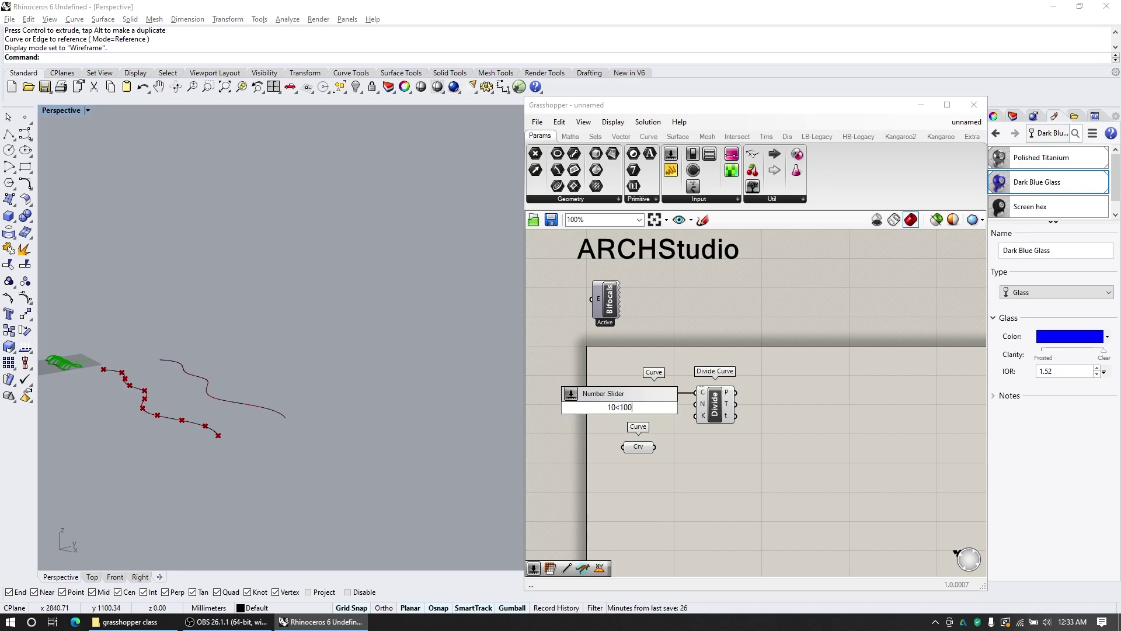
key(Return)
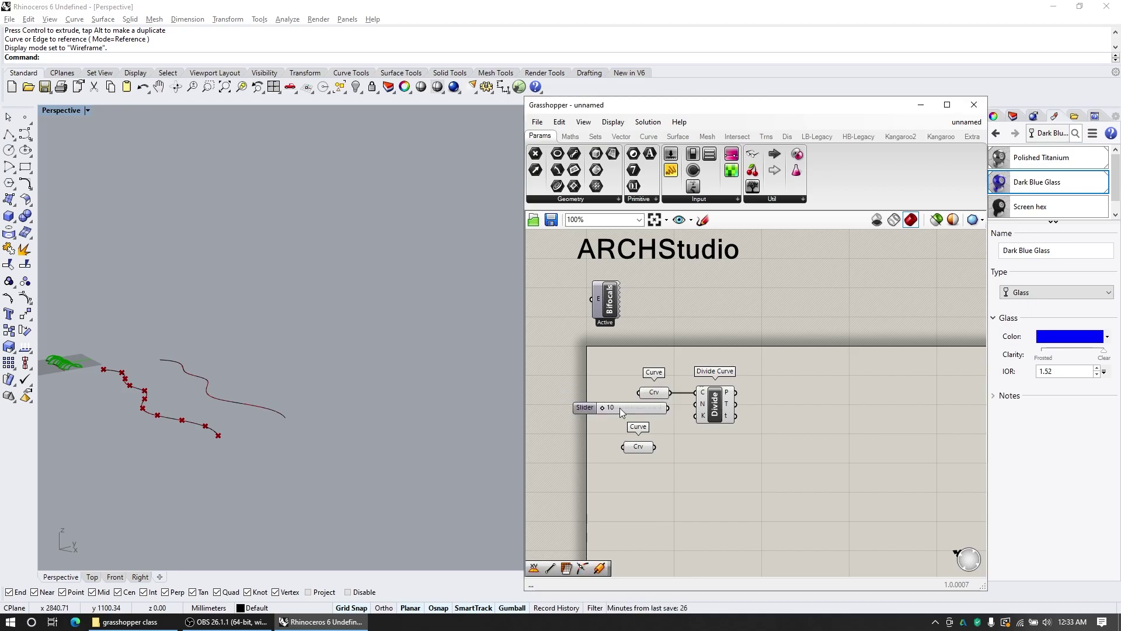
drag(669, 408, 715, 470)
Step: Duplicate the Divide Curve component below the original and connect the second Curve parameter to the copy's C input
click(717, 402)
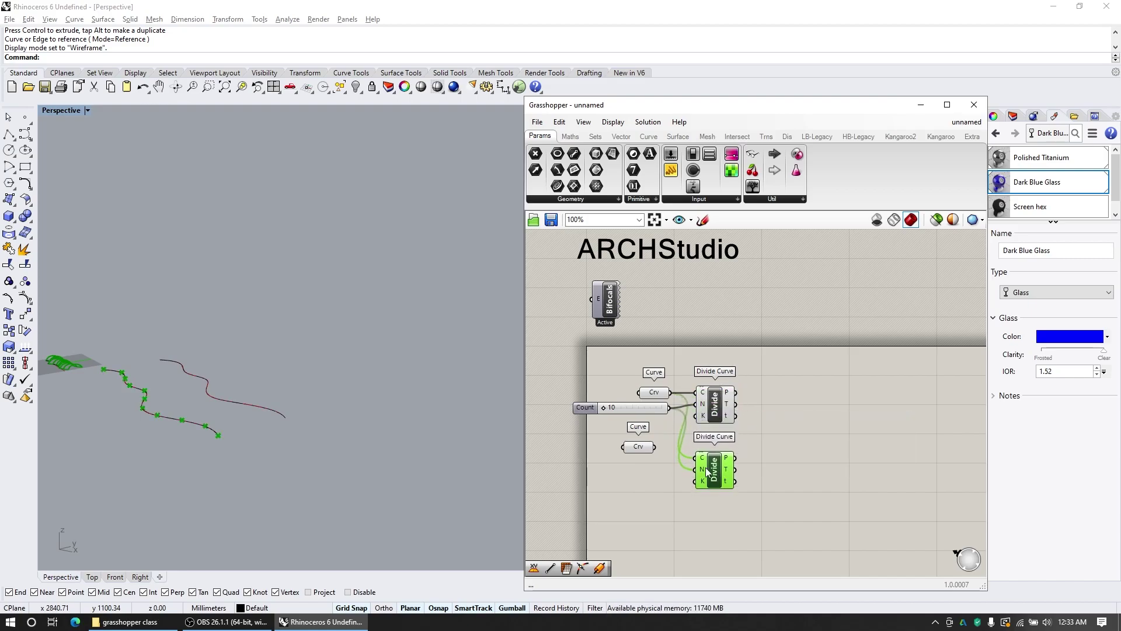
mouse_move(653, 449)
mouse_down()
mouse_move(693, 464)
mouse_move(641, 467)
mouse_up()
scroll(725, 418, up, 1)
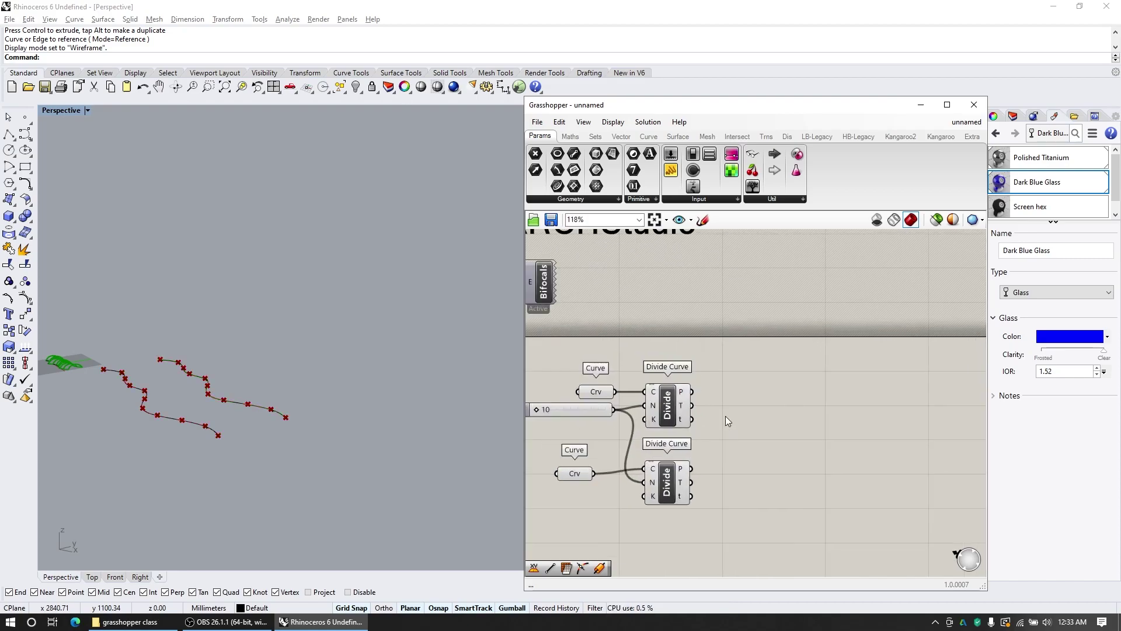
Step: Add a Line component and connect the first Divide Curve's P output to its A input
double_click(726, 419)
text(line)
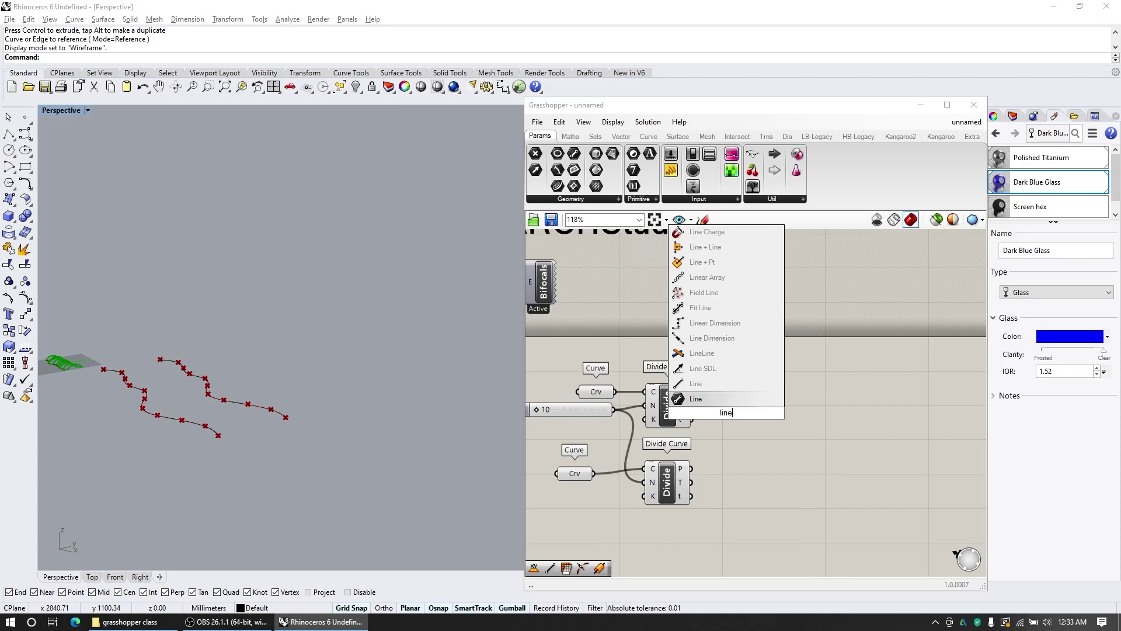
key(Return)
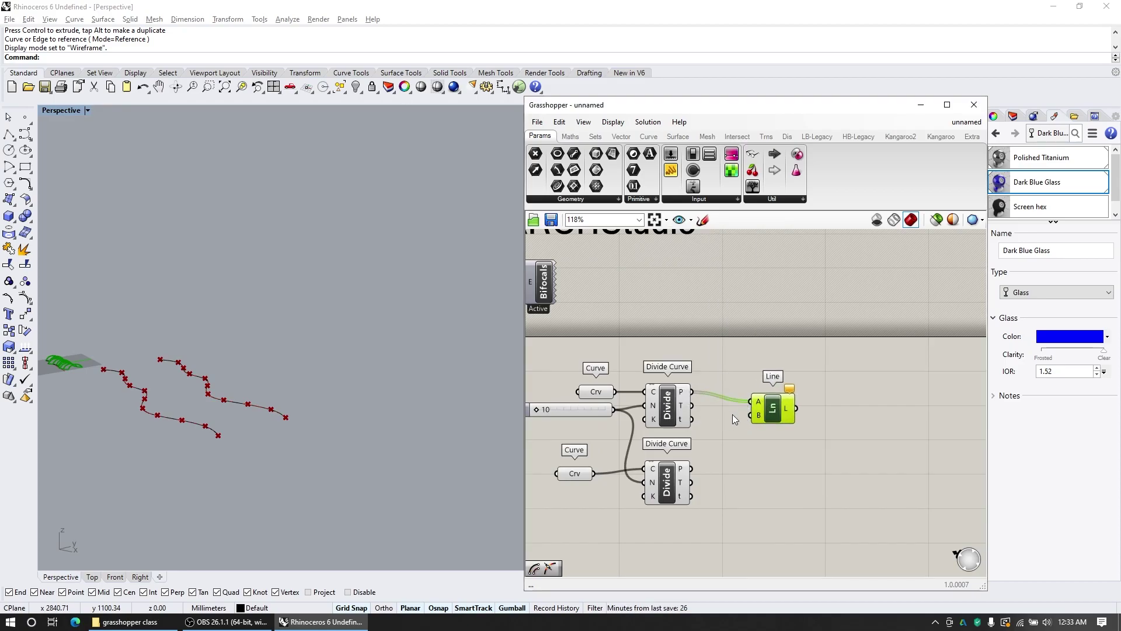
scroll(707, 425, down, 2)
scroll(664, 442, up, 2)
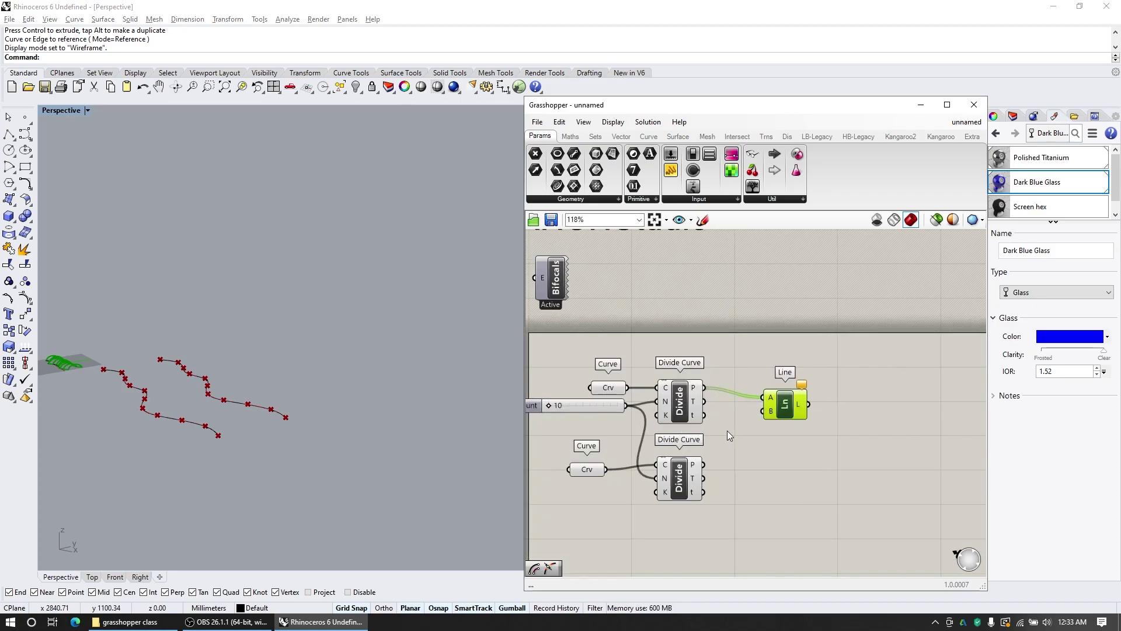
Step: Connect the second Divide Curve's P output to the Line component's B input
scroll(726, 433, up, 1)
drag(697, 474, 725, 412)
click(775, 427)
scroll(671, 412, down, 2)
scroll(782, 390, up, 3)
scroll(736, 416, down, 7)
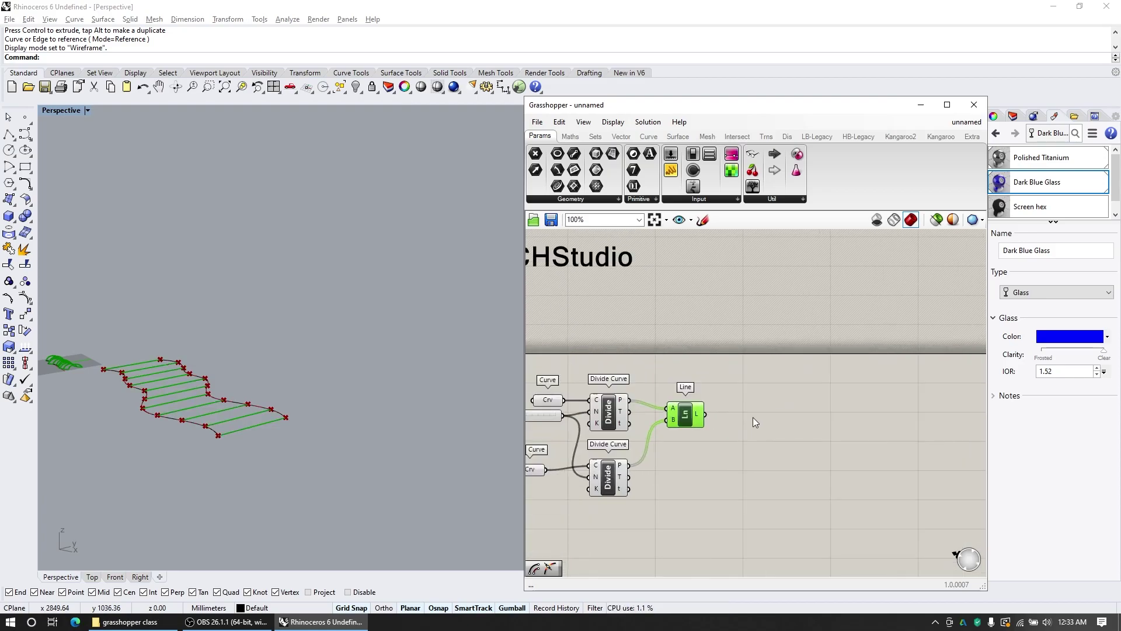
double_click(765, 425)
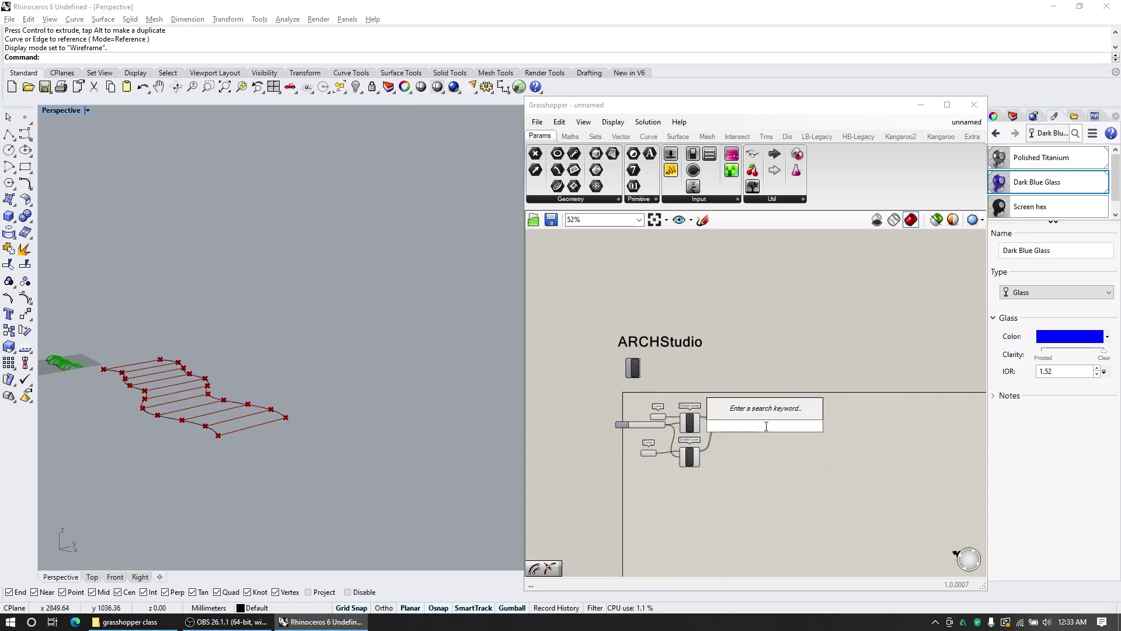
text(li)
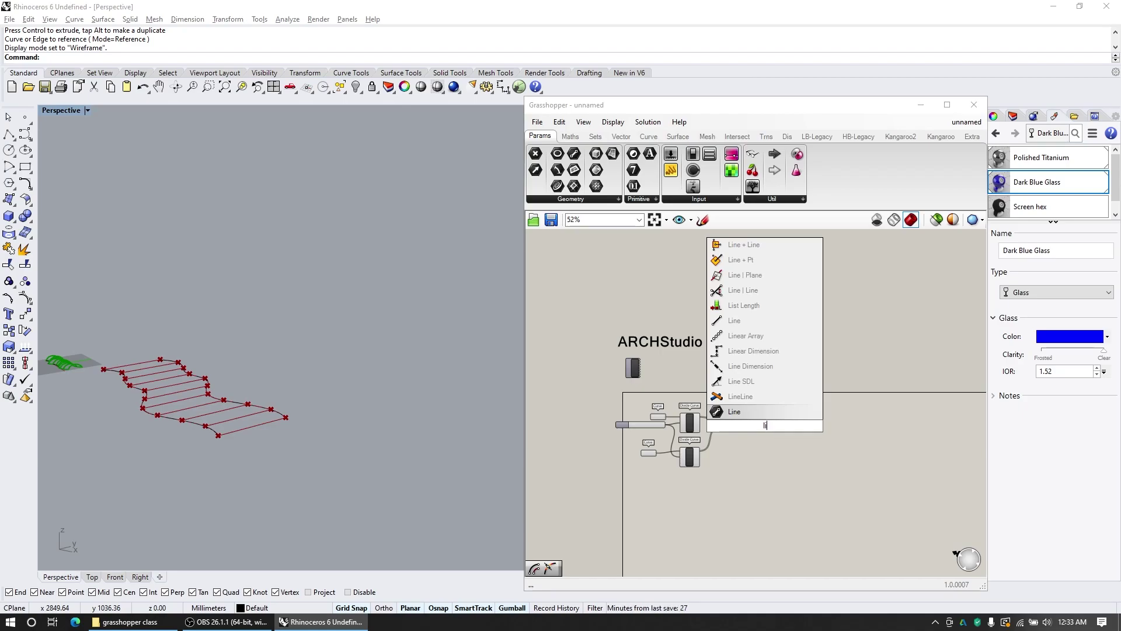
key(BackSpace)
key(BackSpace)
key(Escape)
scroll(754, 422, up, 3)
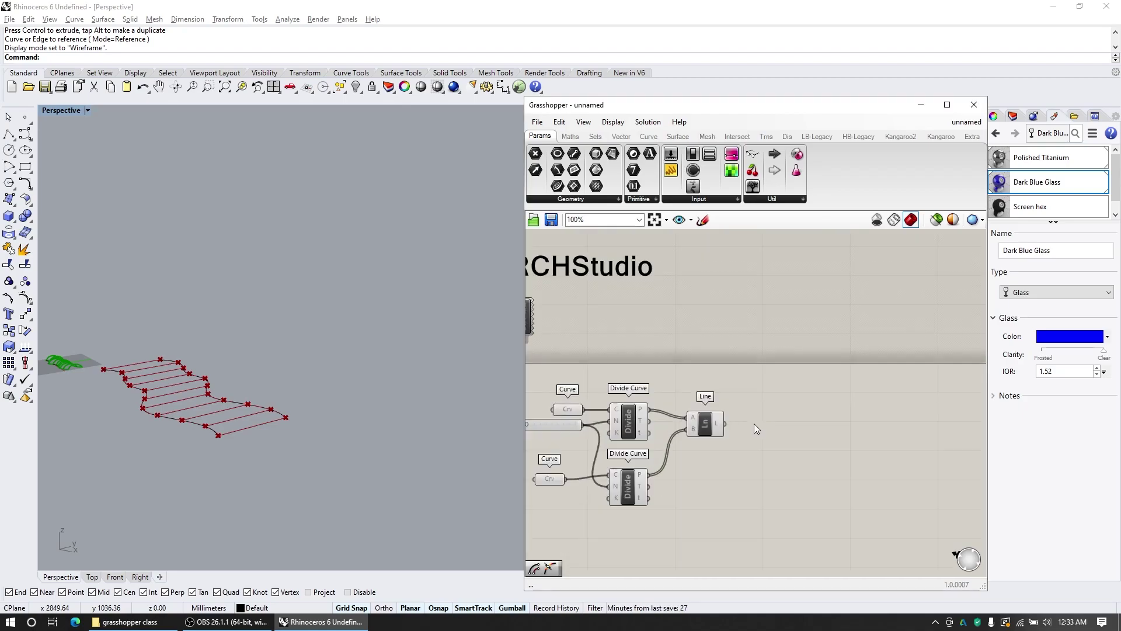
Step: Add a Point On Curve component after the Line component and feed it the Line's L output
double_click(754, 424)
text(point o)
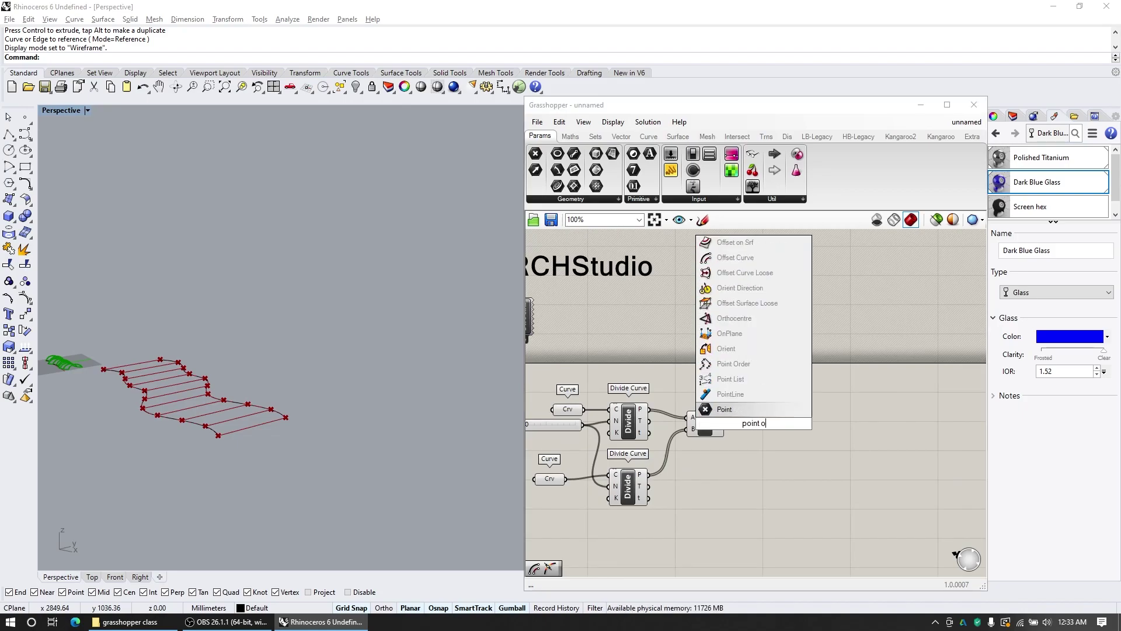
text(n curve)
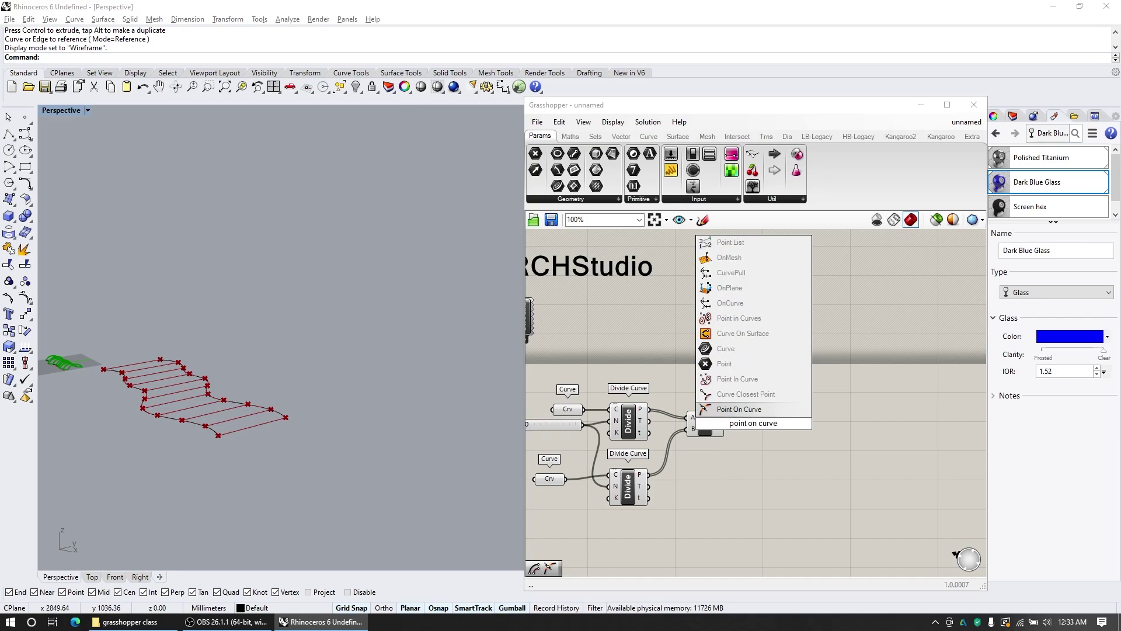
key(Return)
scroll(754, 424, up, 3)
drag(730, 426, 791, 423)
click(709, 375)
scroll(710, 380, down, 3)
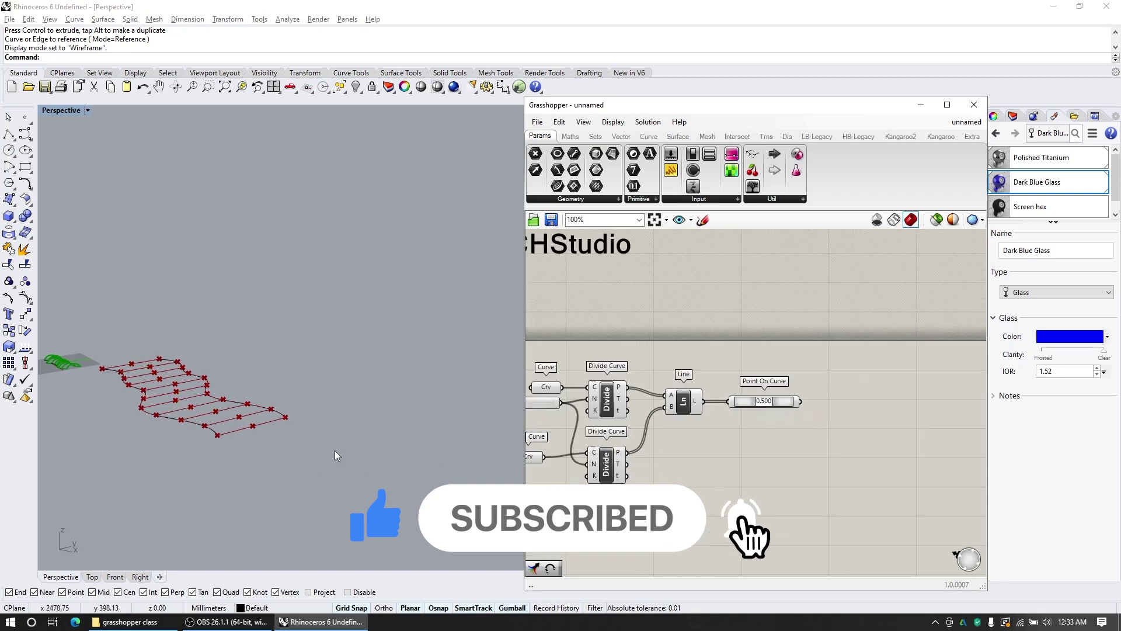
Step: Add an Arc 3Pt component and place it below the Point On Curve component
double_click(752, 432)
text(arc)
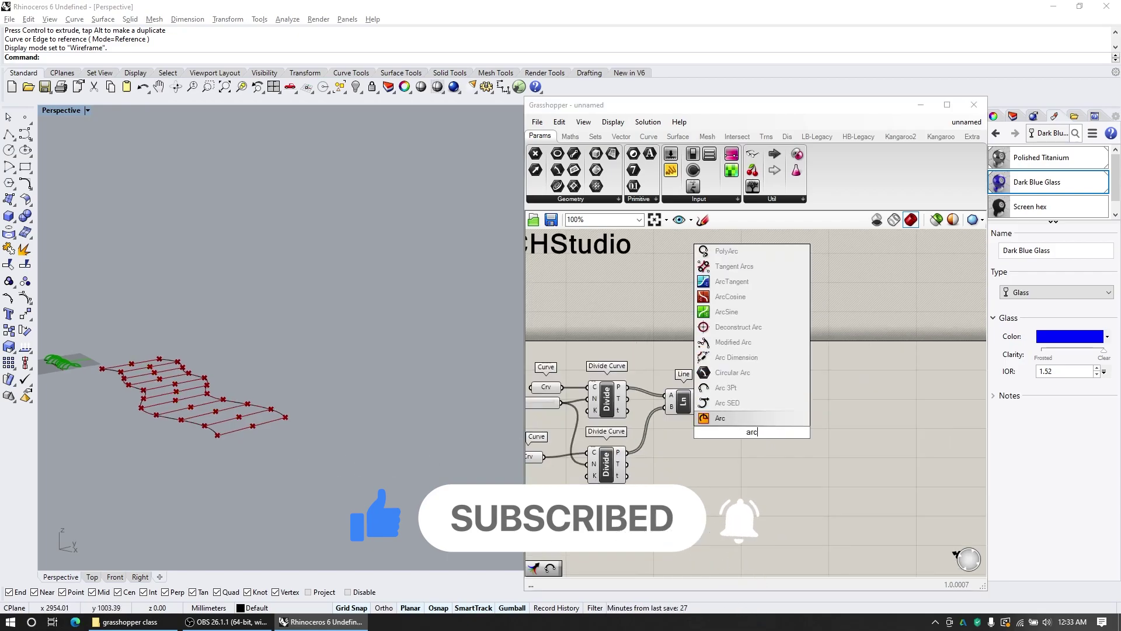
text( 3pt)
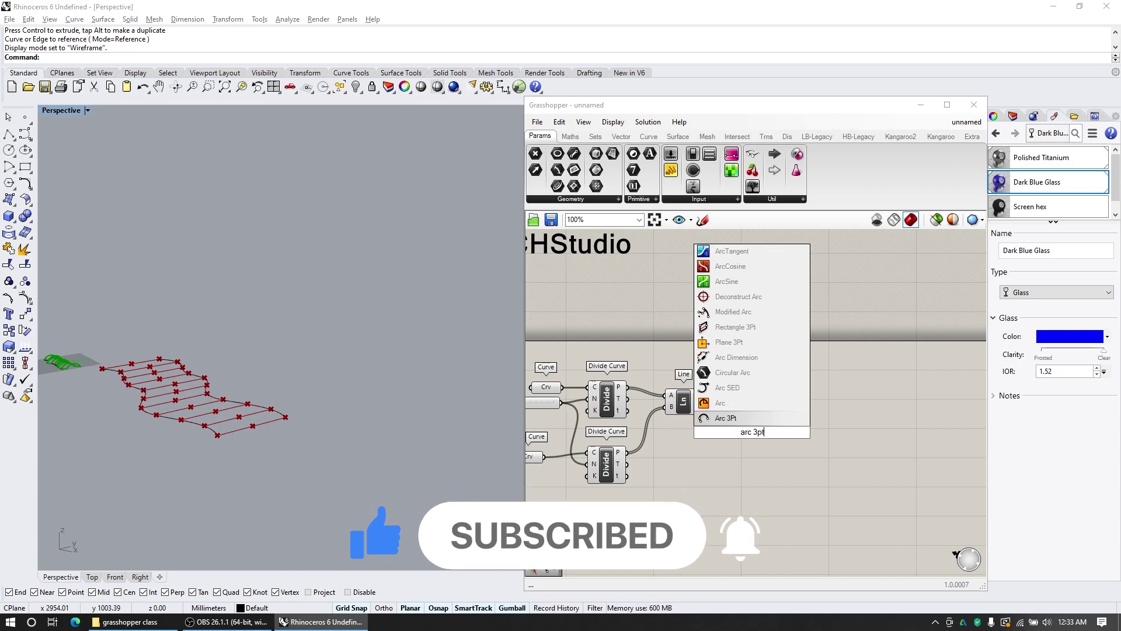
key(Return)
drag(753, 437, 796, 463)
Step: Add a Move component and arrange it between the Divide Curve components and Arc 3Pt
double_click(689, 454)
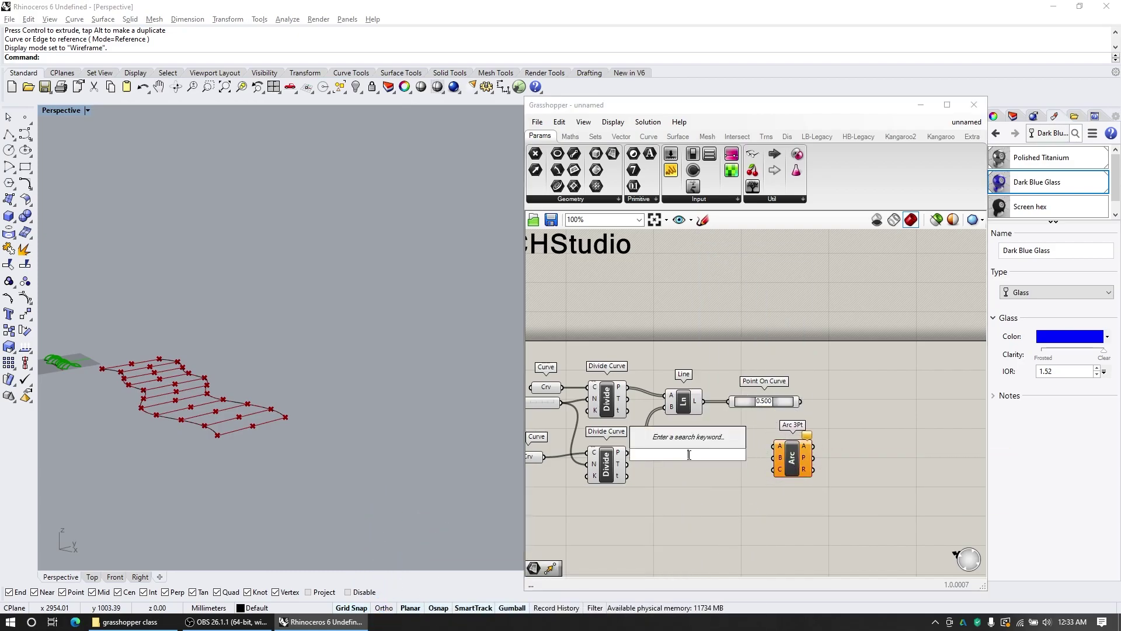
text(move)
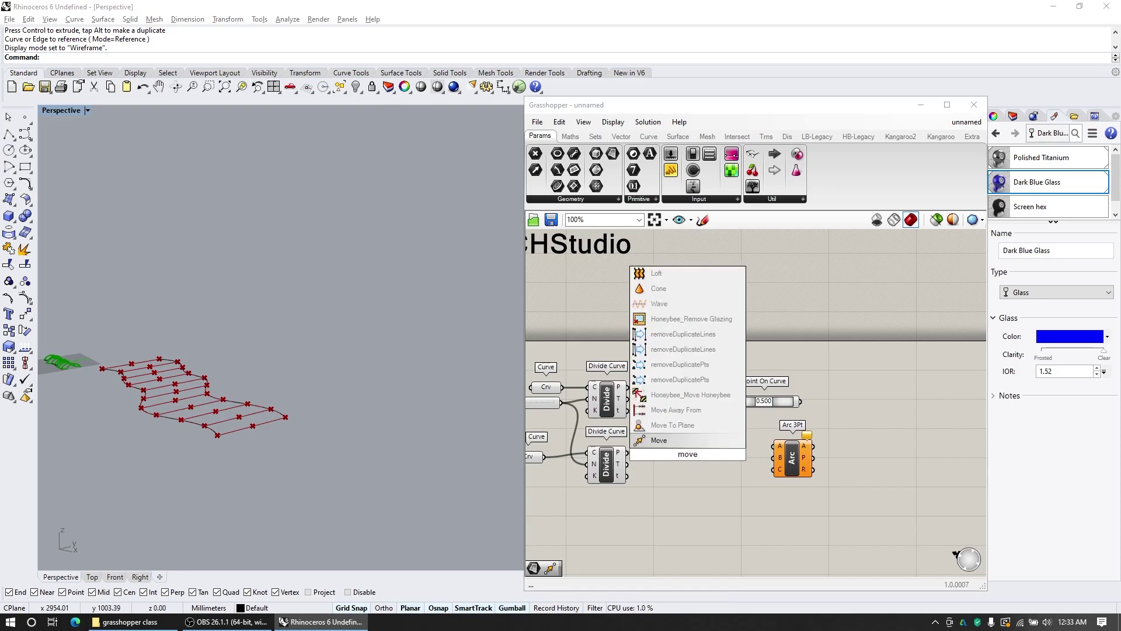
key(Return)
drag(689, 459, 727, 461)
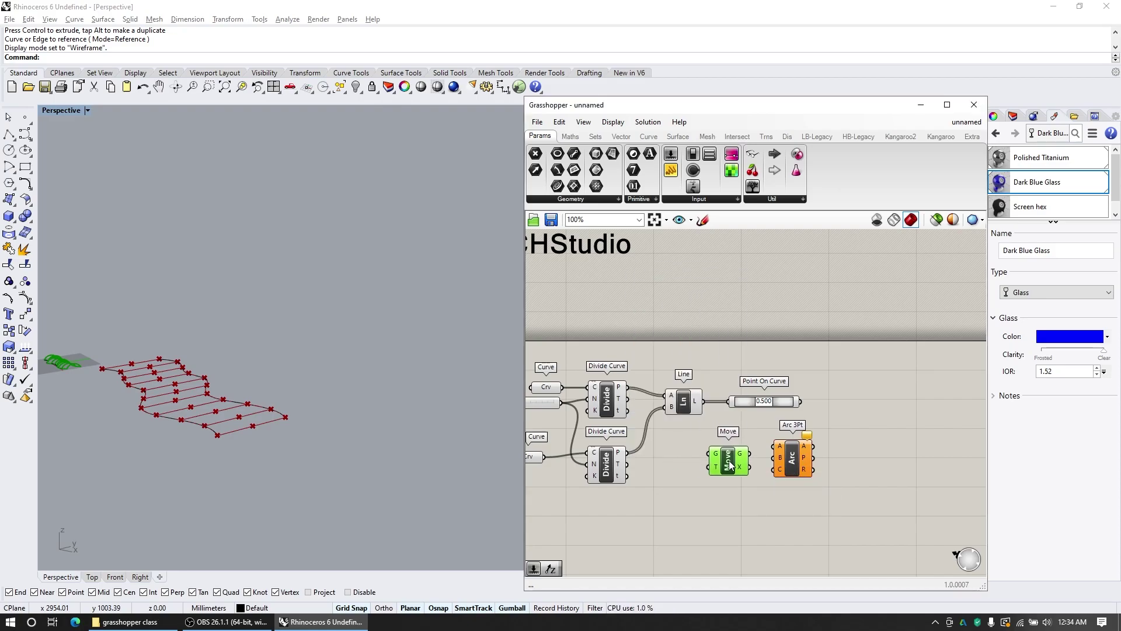
drag(798, 464, 897, 448)
drag(727, 462, 786, 454)
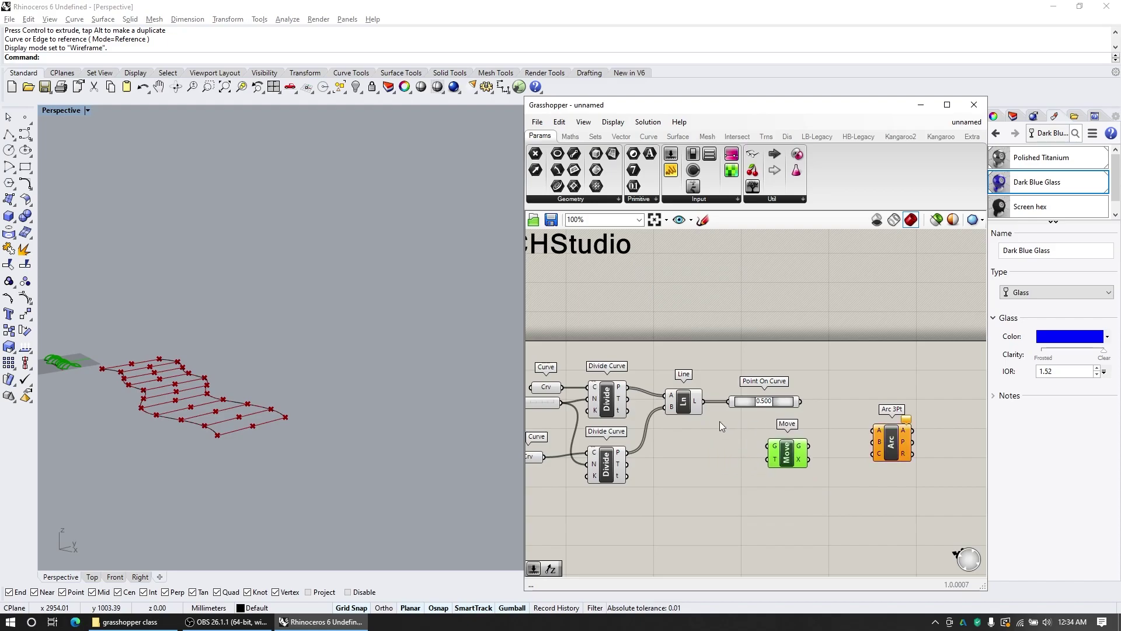
Step: Feed the Point On Curve output into the Move component's G input and place Move above Arc 3Pt
drag(711, 413, 764, 448)
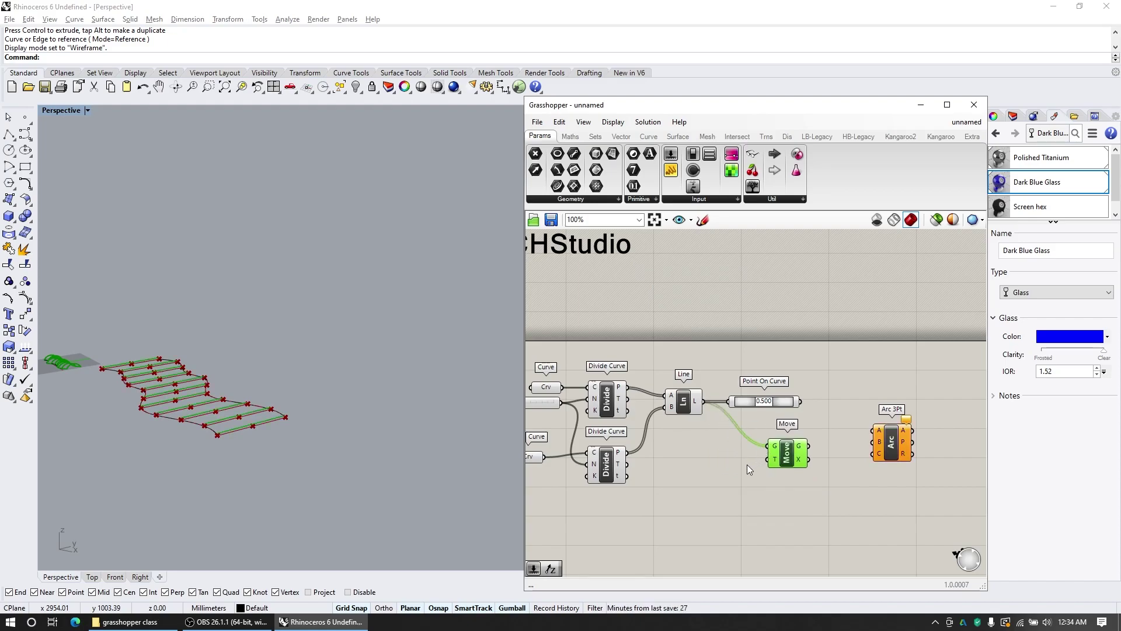
click(744, 488)
drag(786, 451, 895, 376)
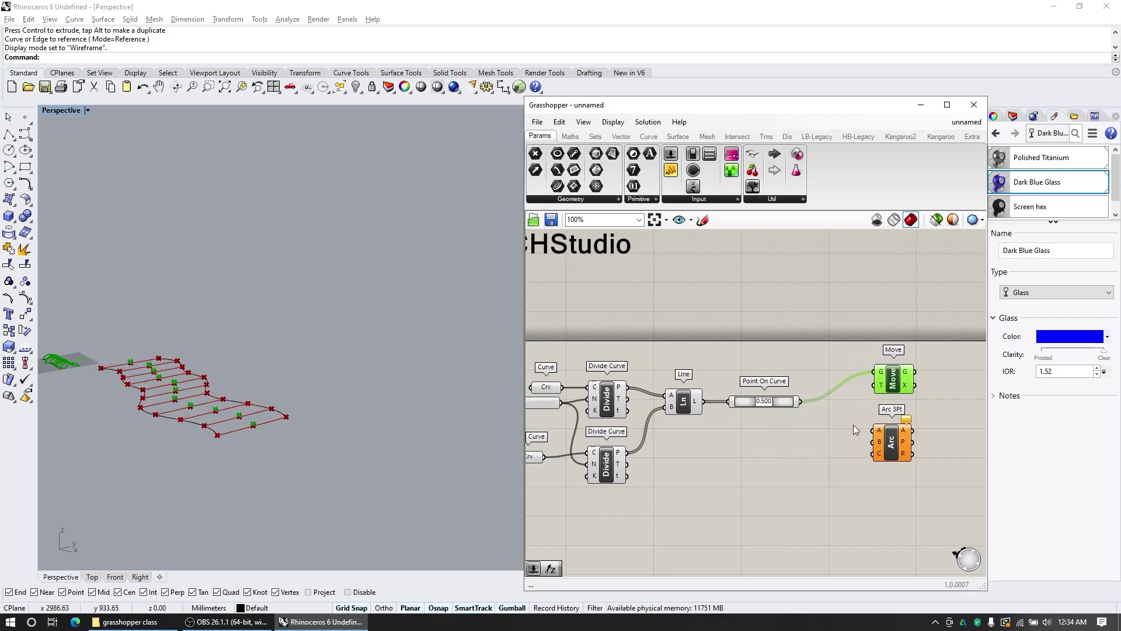
Step: Add a Unit Z component and connect its V output to the Move component's T input
double_click(791, 458)
text(z)
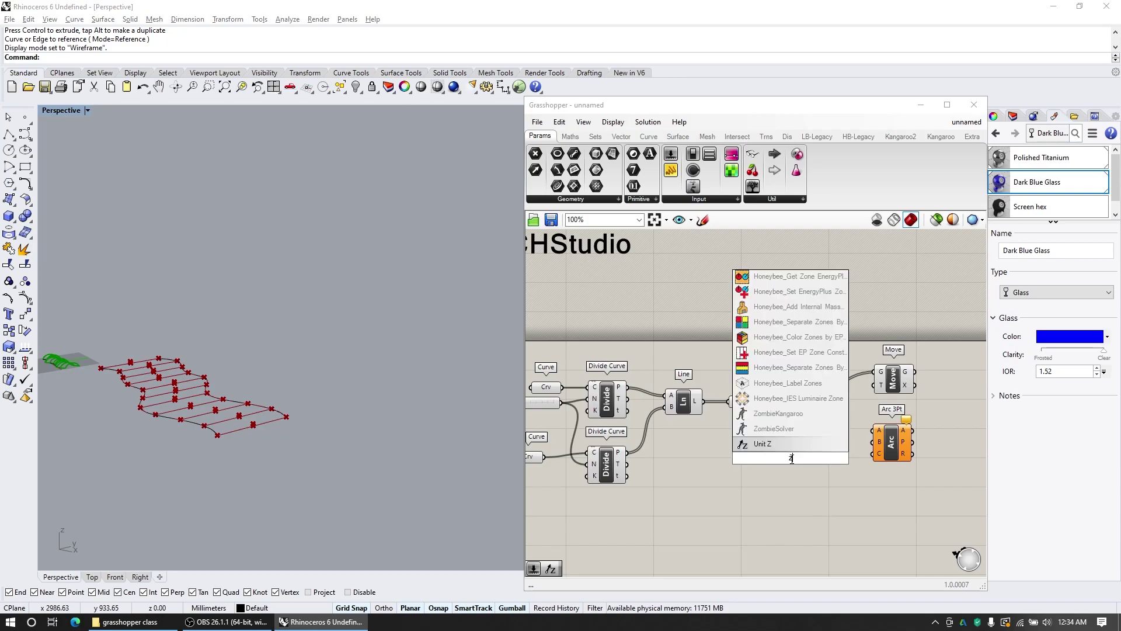
key(Return)
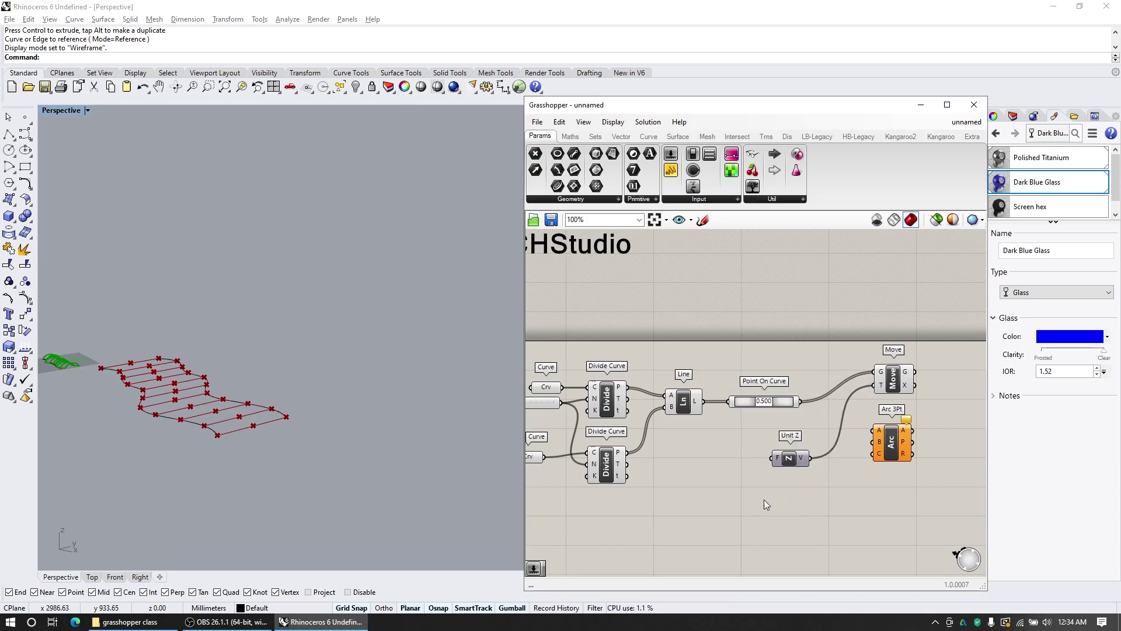
drag(794, 463, 798, 453)
Step: Add a number slider ranging from 10 to 100 and connect it to Unit Z's F input
double_click(700, 463)
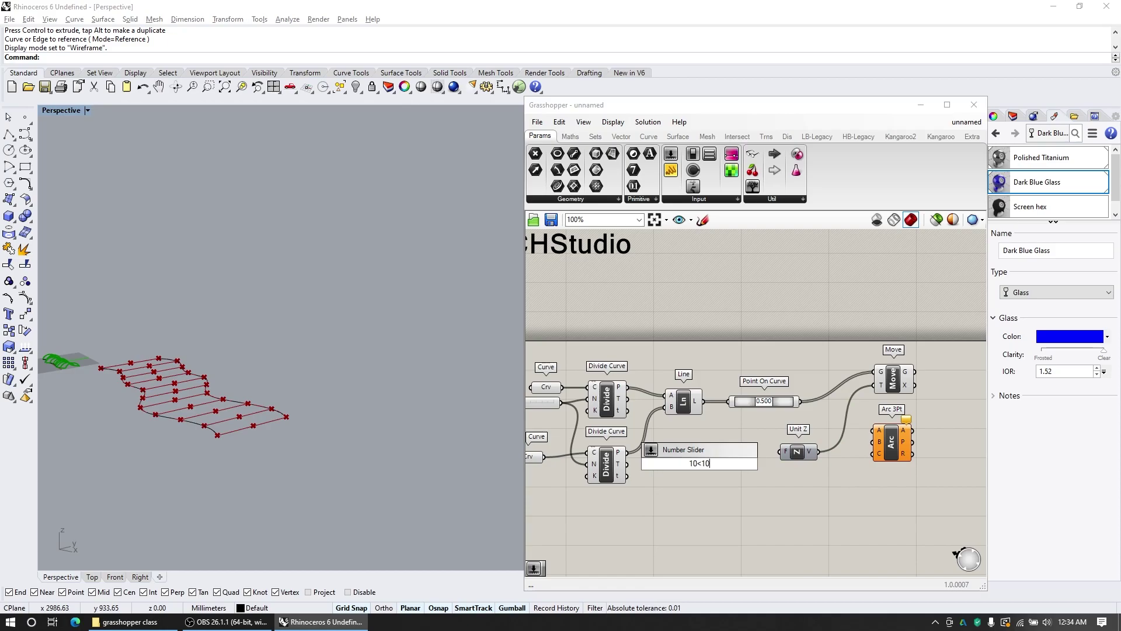
key(Return)
drag(749, 463, 783, 451)
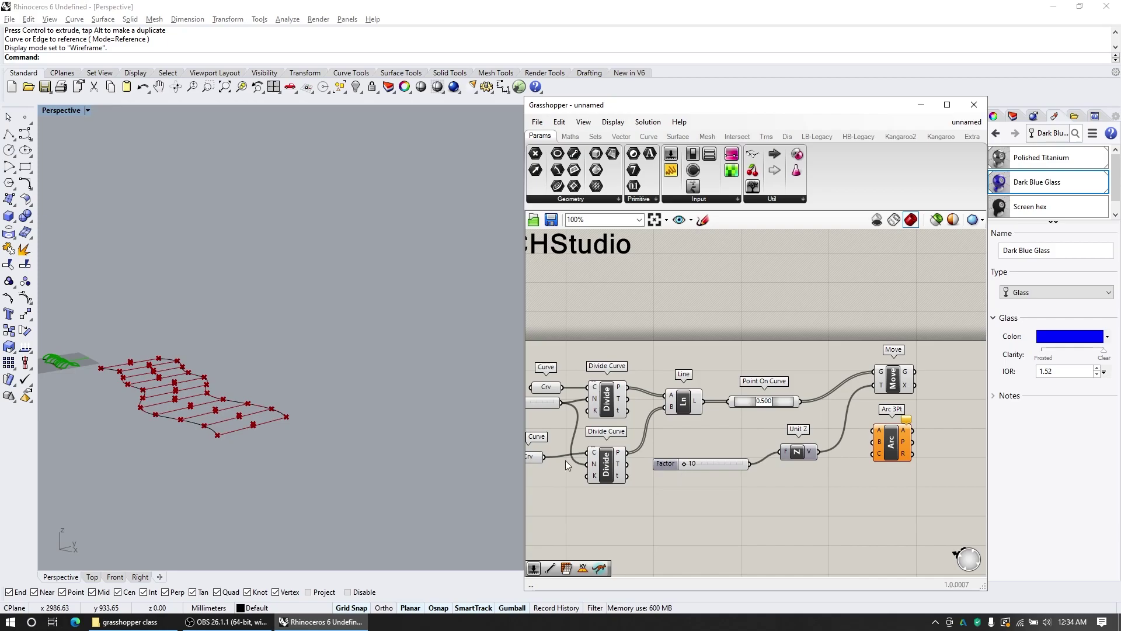
Step: Set the Unit Z Factor slider to 100 to raise the midpoints above the lines
scroll(262, 426, up, 2)
scroll(222, 422, up, 3)
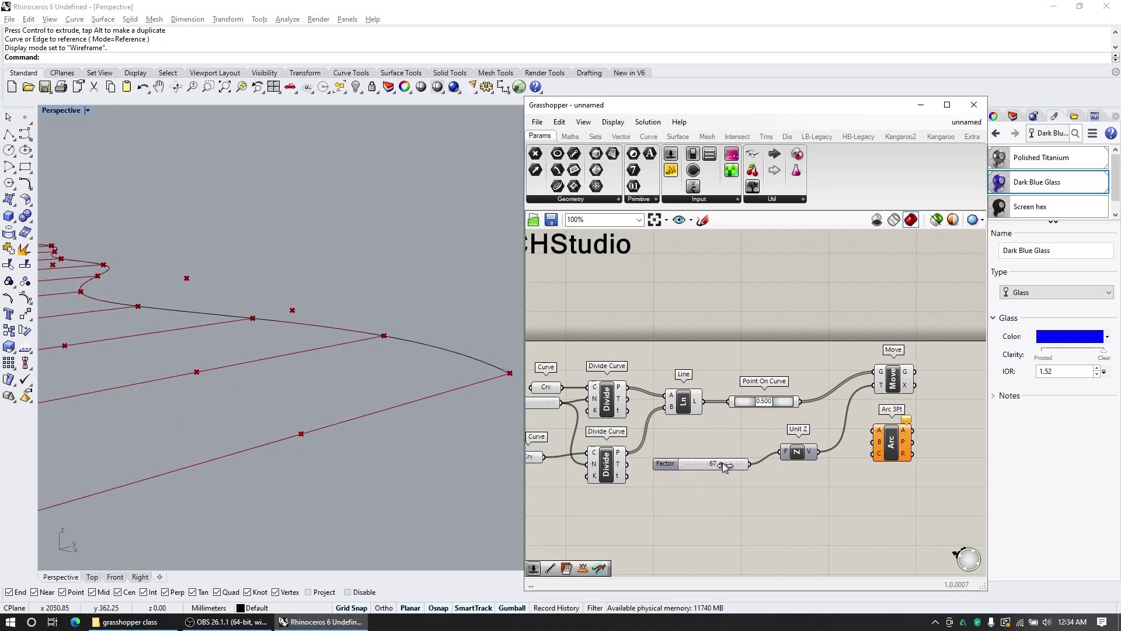
drag(738, 460, 752, 461)
scroll(344, 438, down, 12)
scroll(313, 435, up, 4)
right_drag(340, 447, 367, 442)
scroll(628, 482, down, 2)
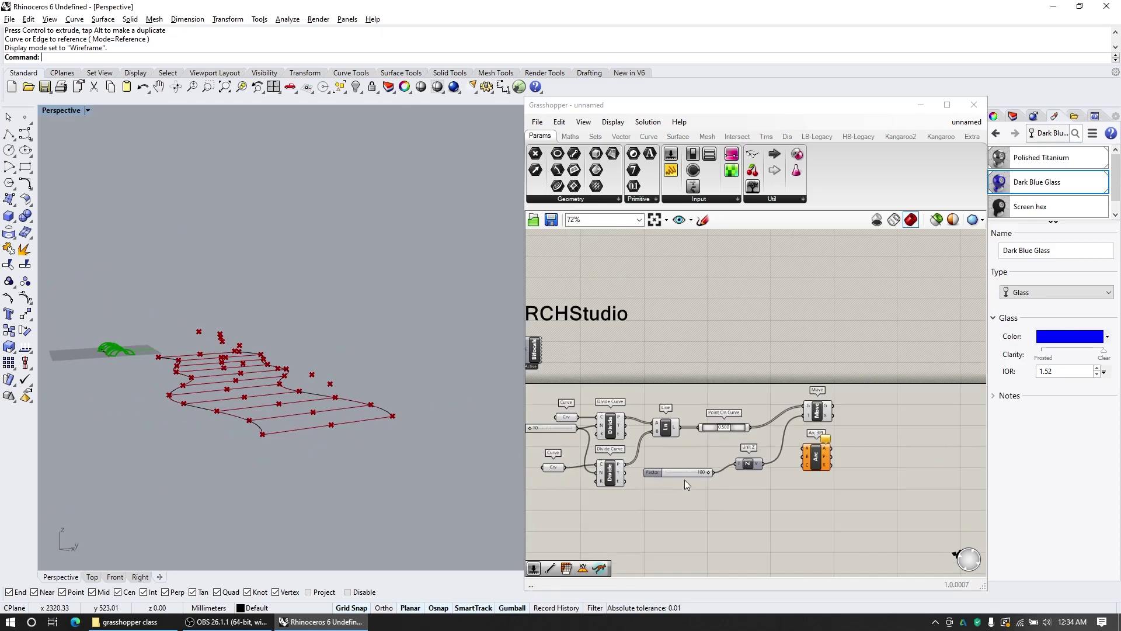
scroll(818, 409, up, 3)
drag(823, 407, 816, 415)
scroll(720, 454, down, 2)
scroll(841, 441, up, 2)
double_click(831, 425)
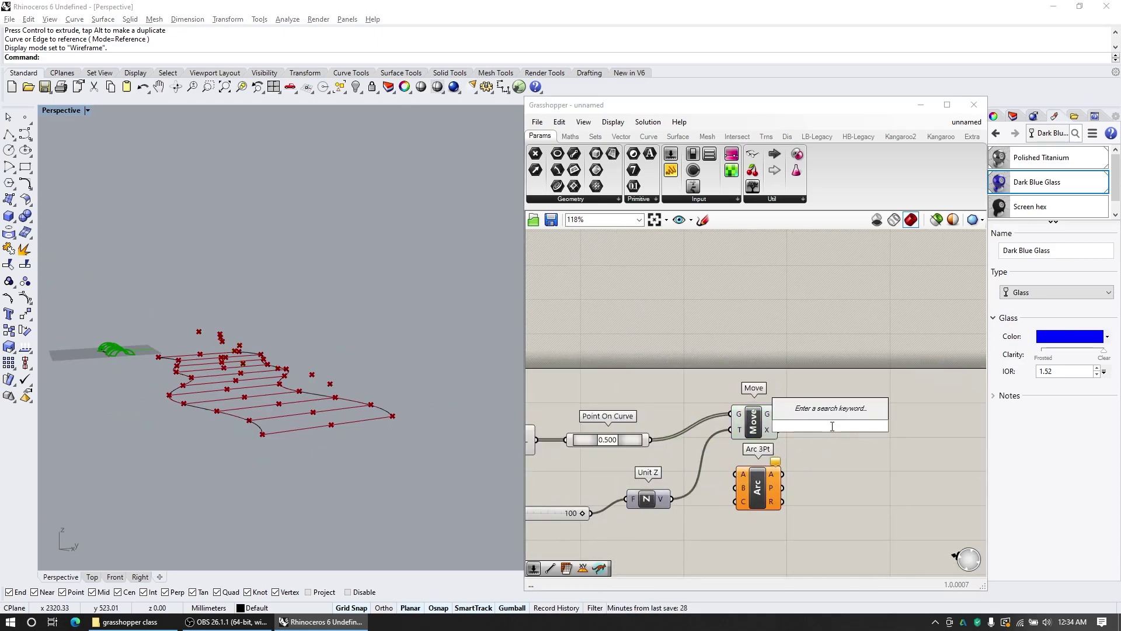
text(loft)
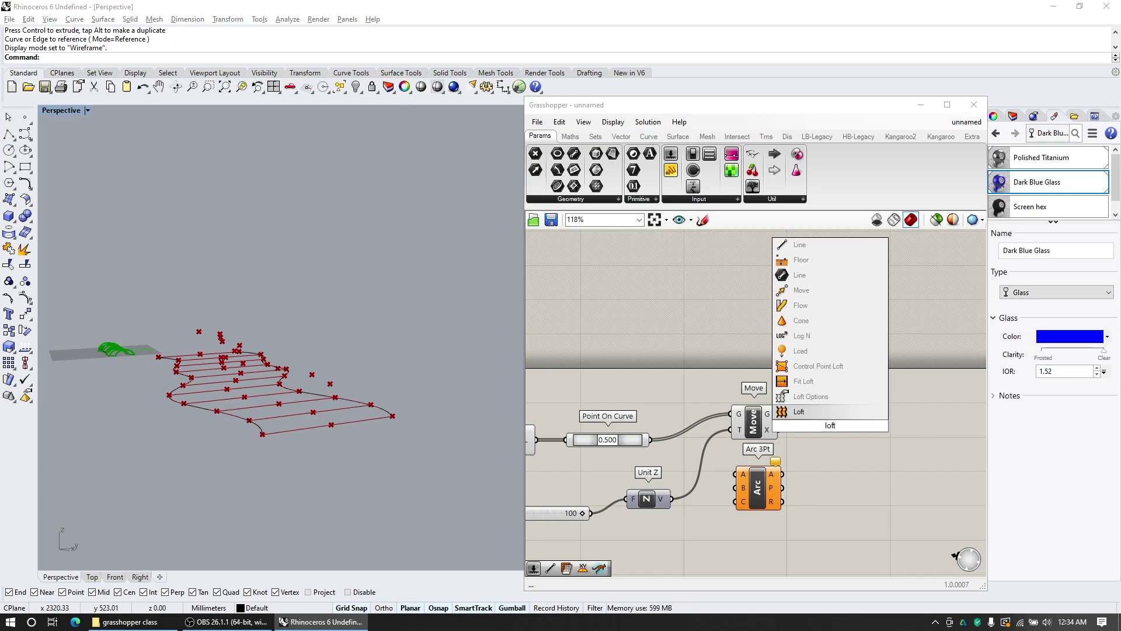
key(Return)
drag(802, 398, 832, 399)
click(847, 400)
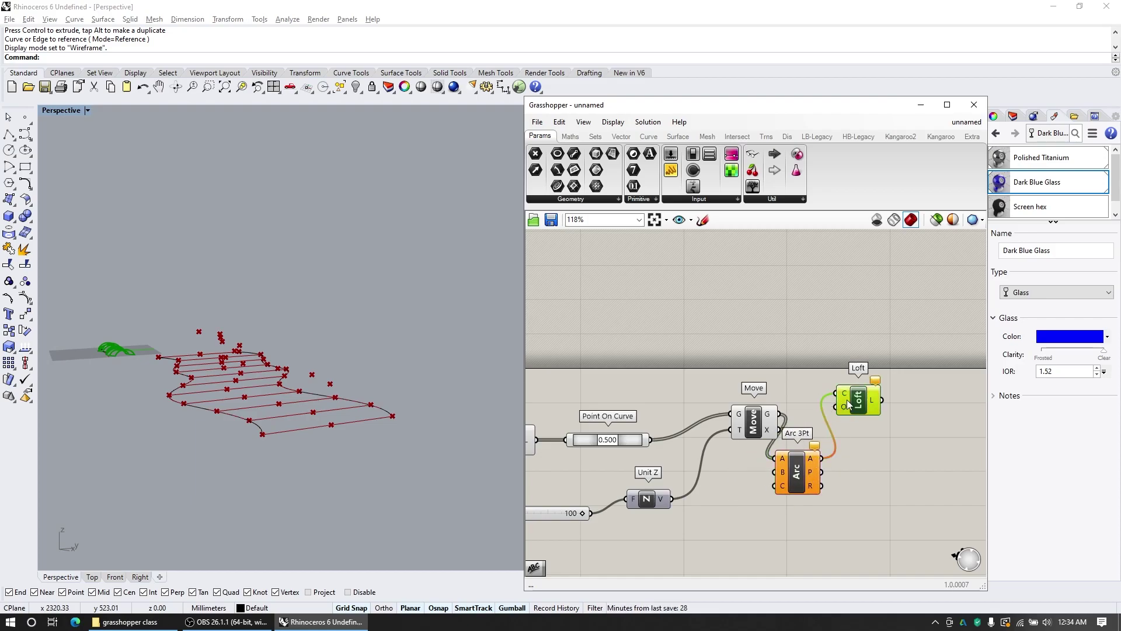
key(Delete)
Step: Connect the first Divide Curve's P to Arc 3Pt's A, Move's G to B, and the second Divide Curve's P to C
drag(796, 469, 859, 424)
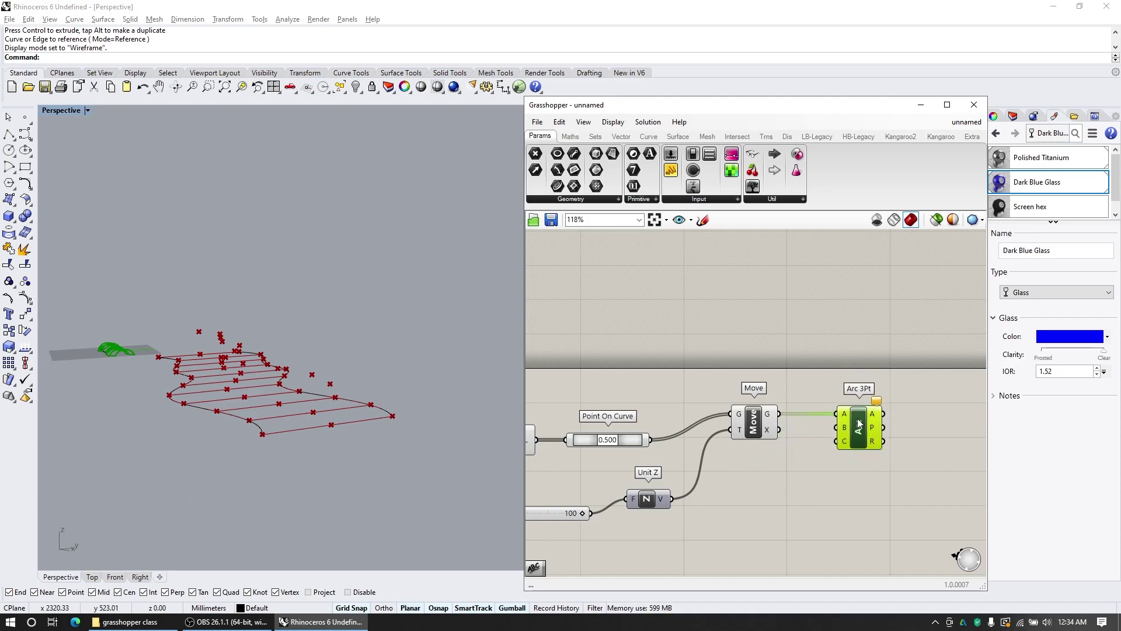
scroll(787, 419, down, 3)
drag(585, 438, 848, 414)
click(661, 534)
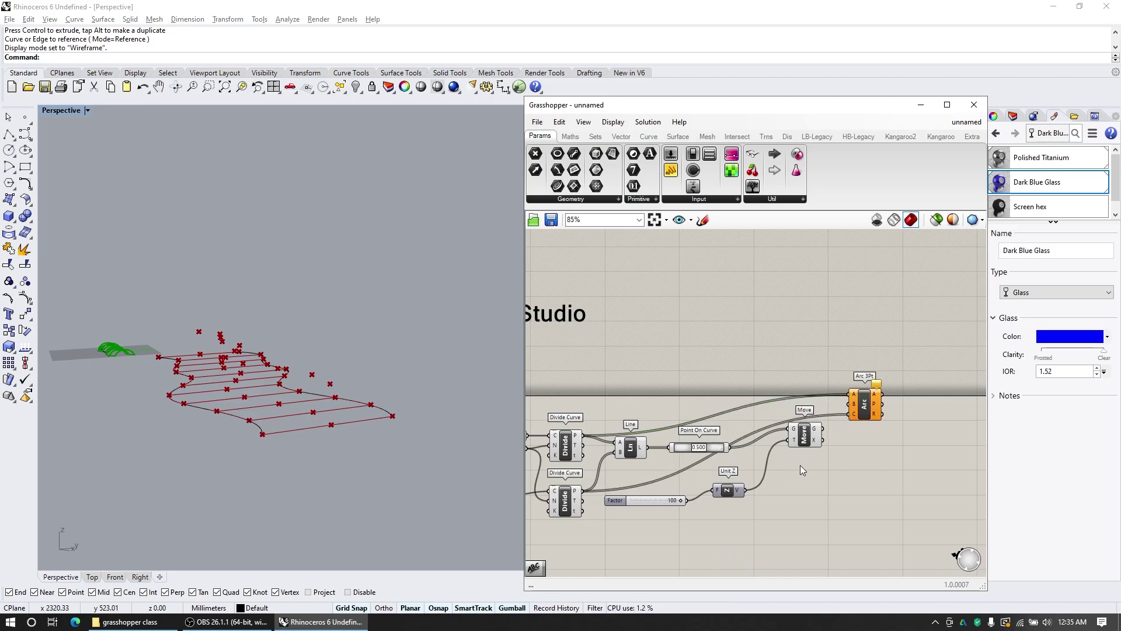
drag(831, 418, 847, 406)
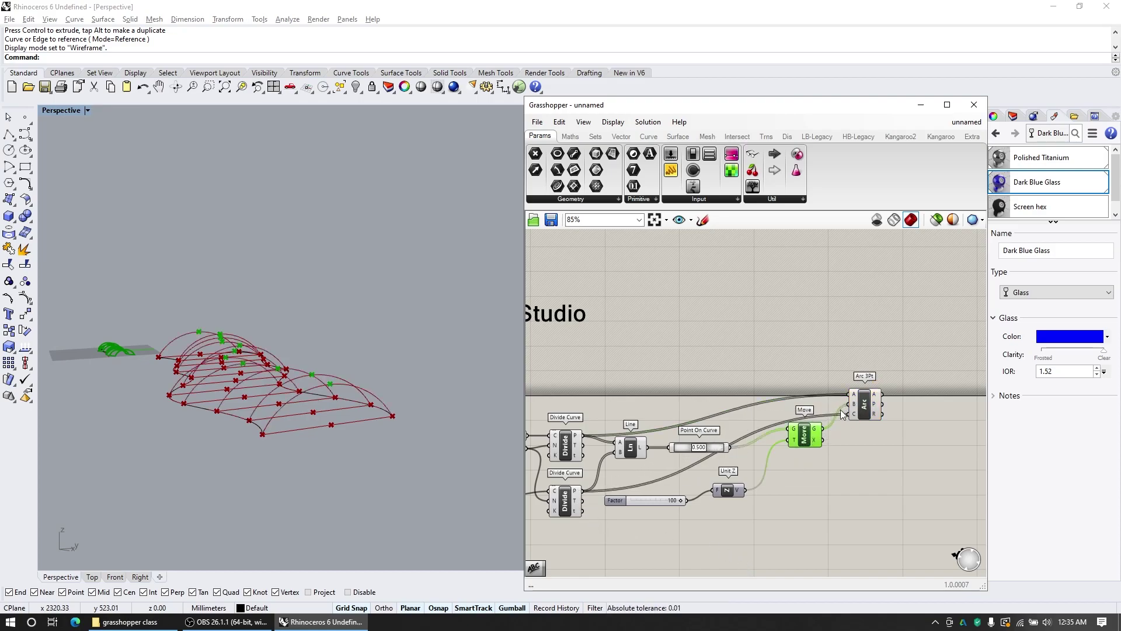
Step: Examine the arches spanning the two wavy curves in the Perspective view
scroll(741, 453, down, 3)
scroll(823, 415, up, 3)
drag(789, 438, 777, 436)
scroll(329, 435, down, 3)
scroll(233, 368, up, 5)
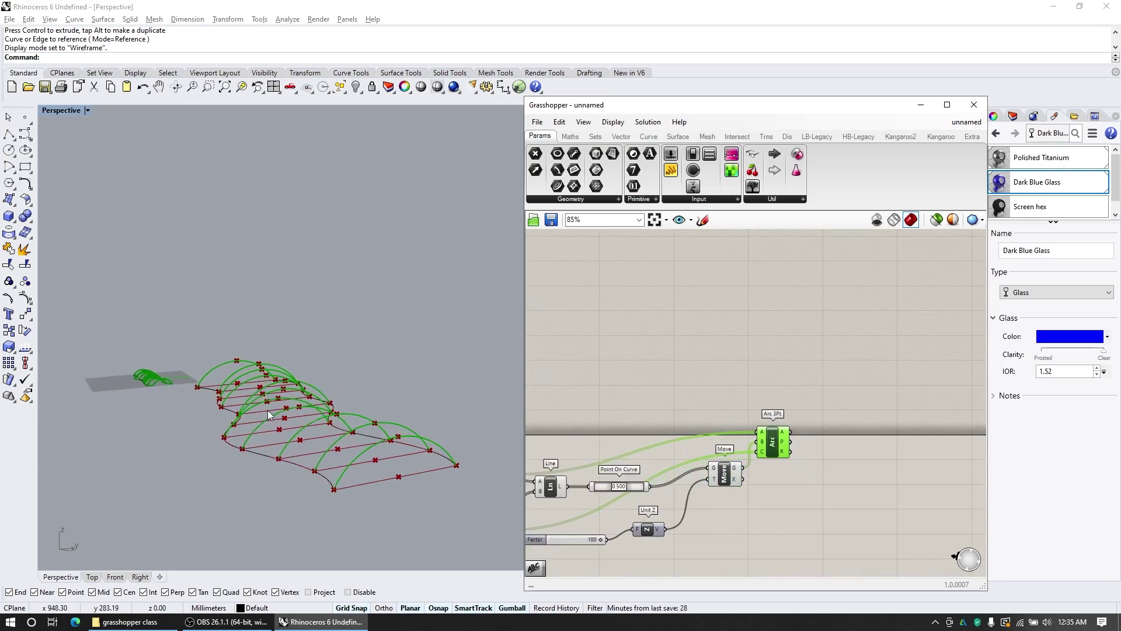
scroll(316, 418, down, 3)
scroll(739, 412, down, 1)
scroll(740, 412, up, 1)
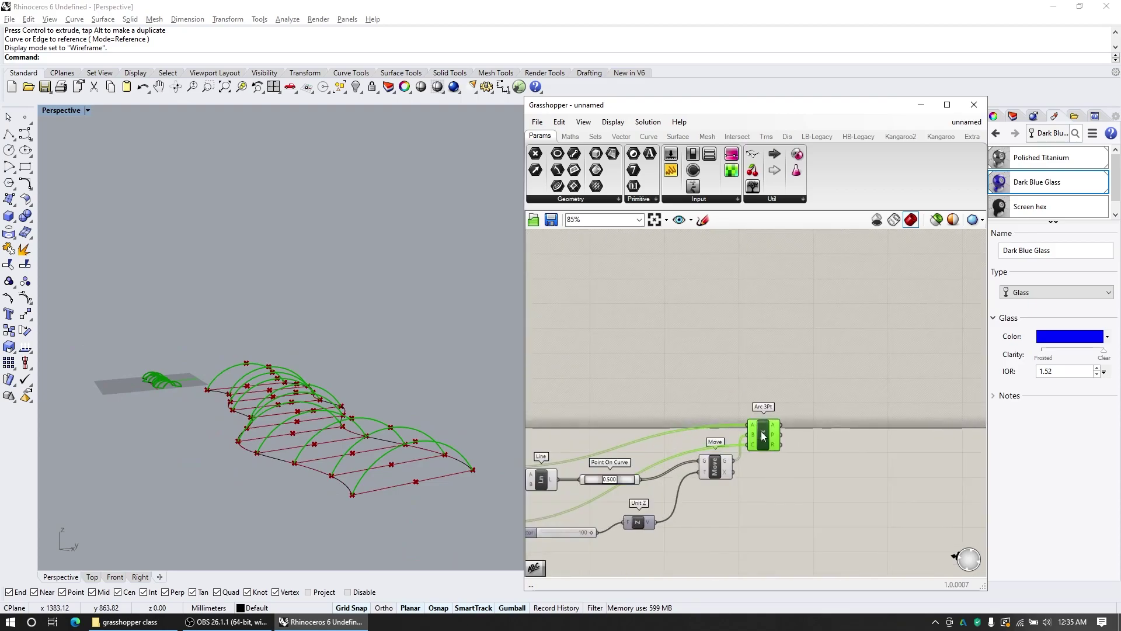
scroll(737, 446, down, 3)
scroll(758, 475, up, 3)
click(760, 473)
Step: Add a Pipe component after Arc 3Pt and connect the arc output A to its C input
scroll(759, 407, up, 2)
double_click(815, 422)
text(pipe)
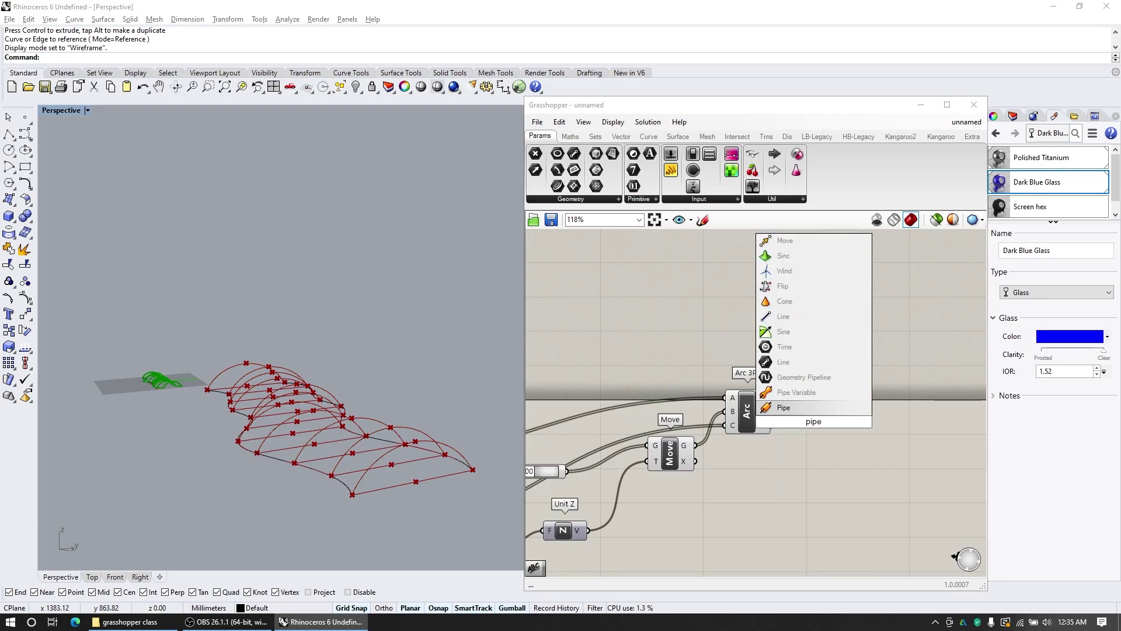
key(Return)
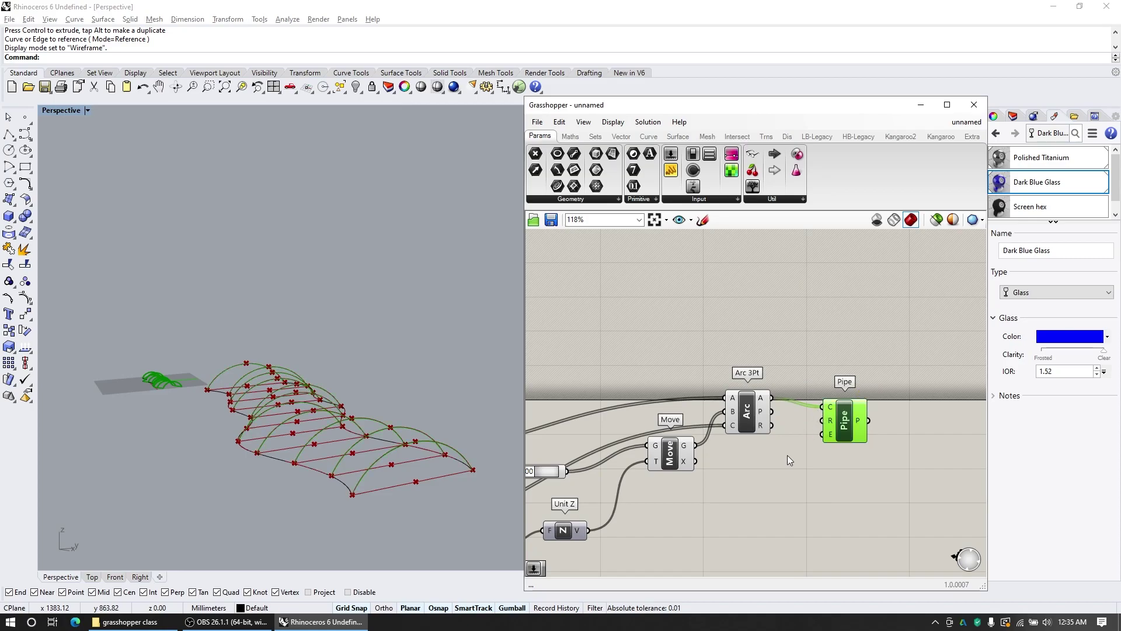
scroll(397, 473, up, 6)
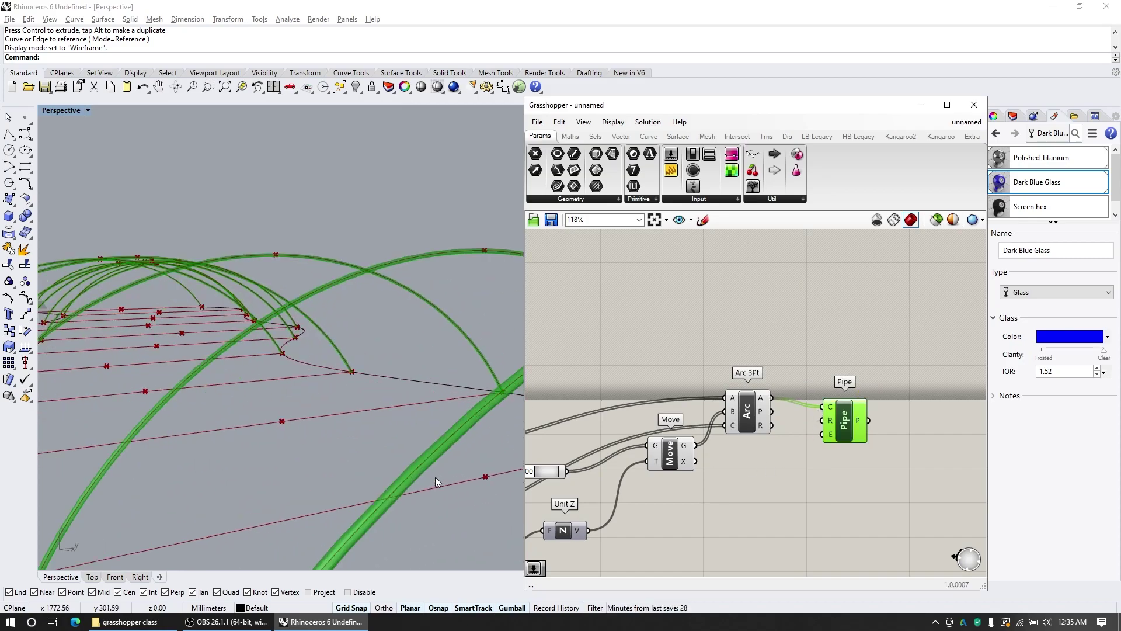
scroll(284, 462, down, 4)
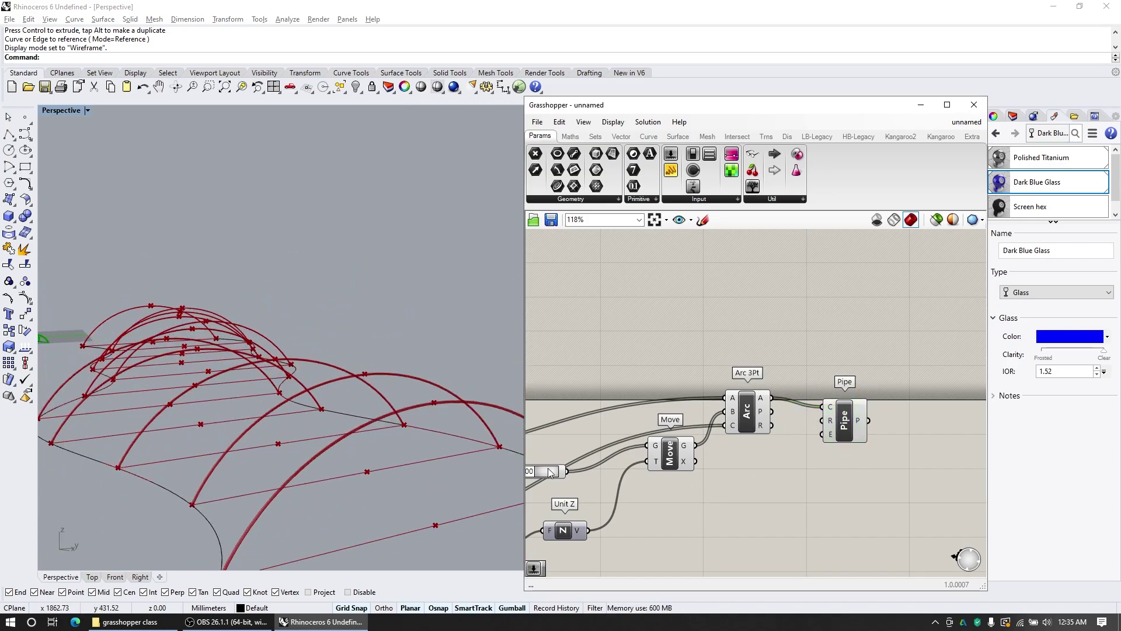
Step: Add a number slider with value 5 and maximum 20 and connect it to Pipe's R input
drag(850, 434, 850, 448)
double_click(767, 461)
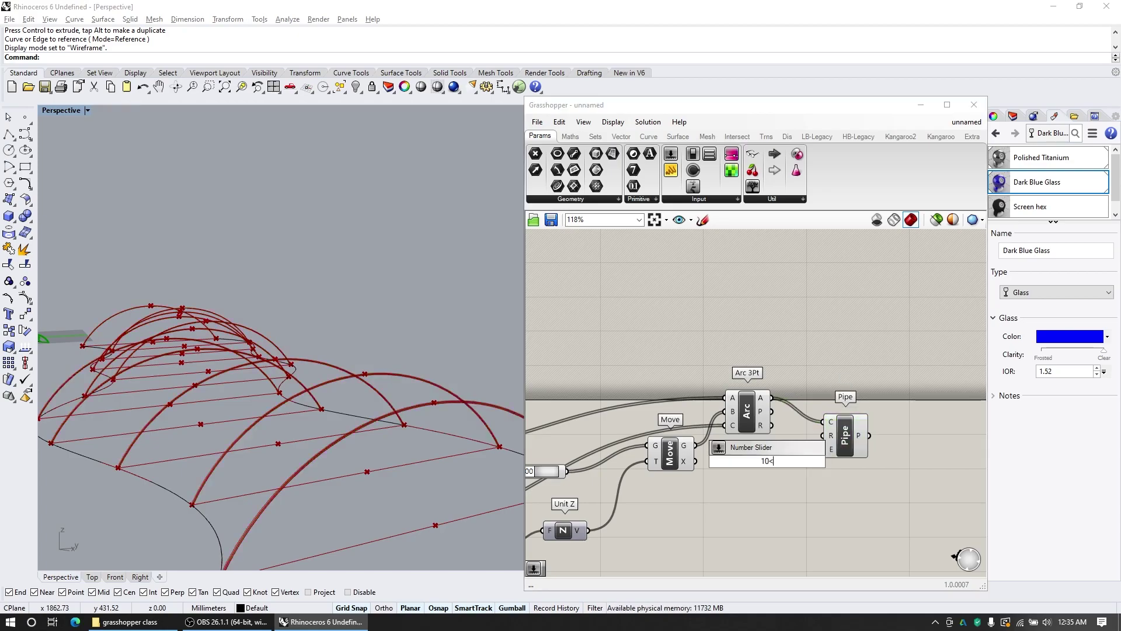
text(1)
key(BackSpace)
text(5)
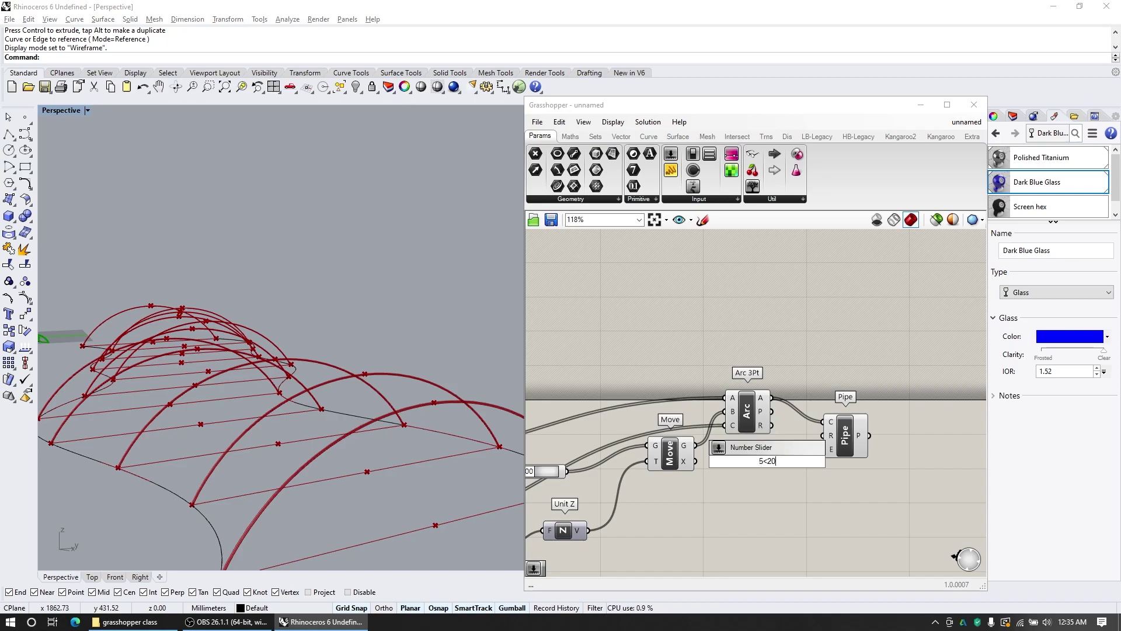
text(<20)
key(Return)
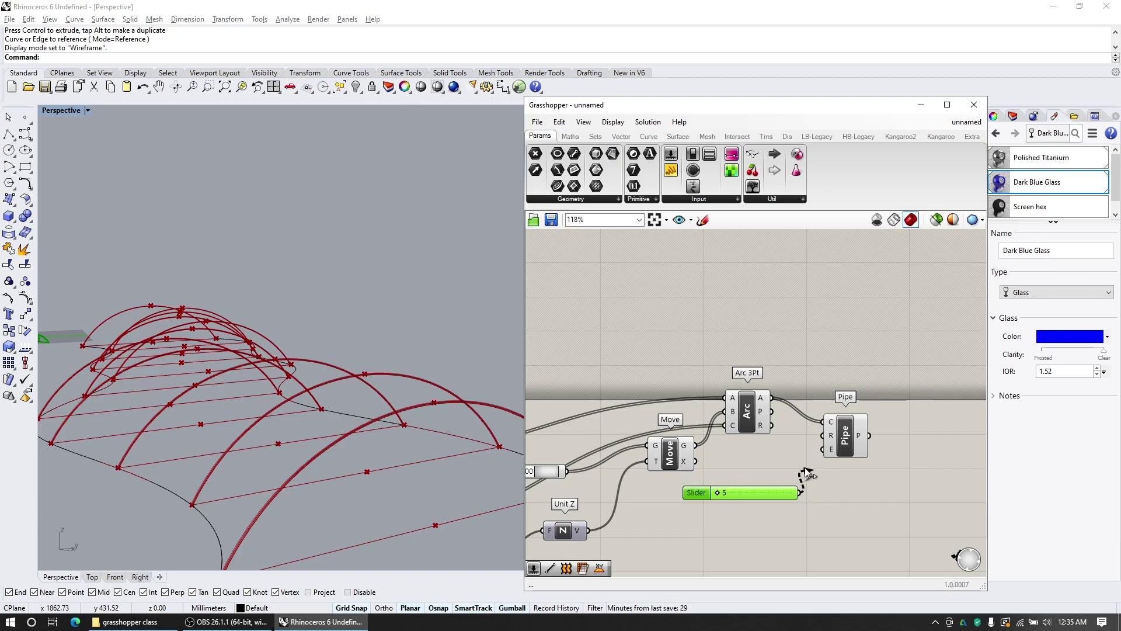
drag(829, 438, 827, 436)
scroll(340, 464, down, 5)
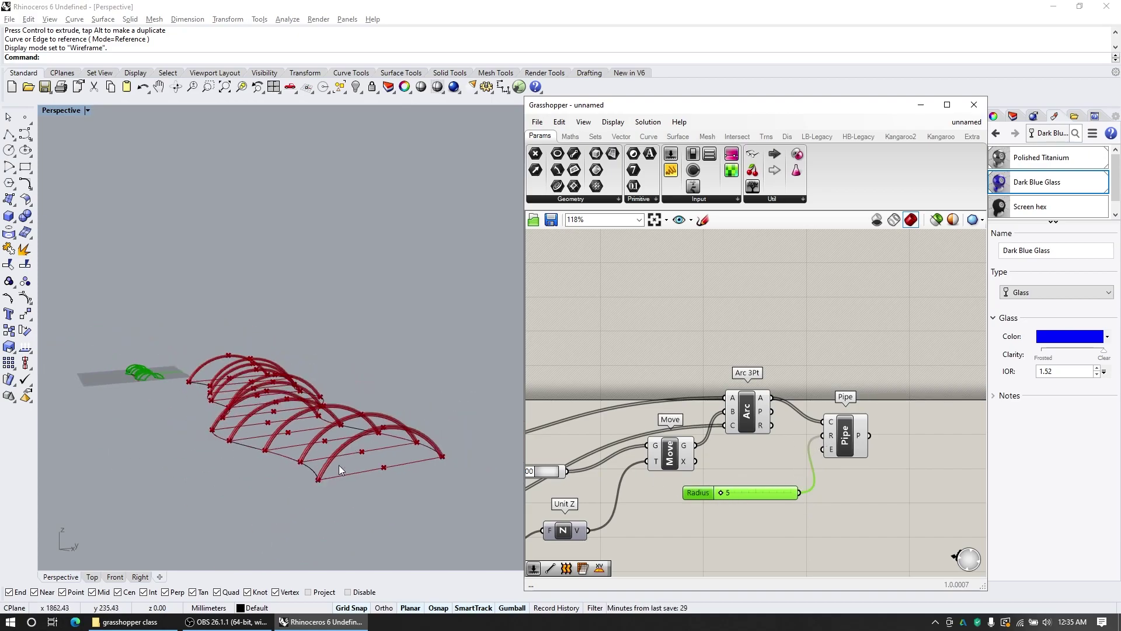
scroll(333, 470, up, 3)
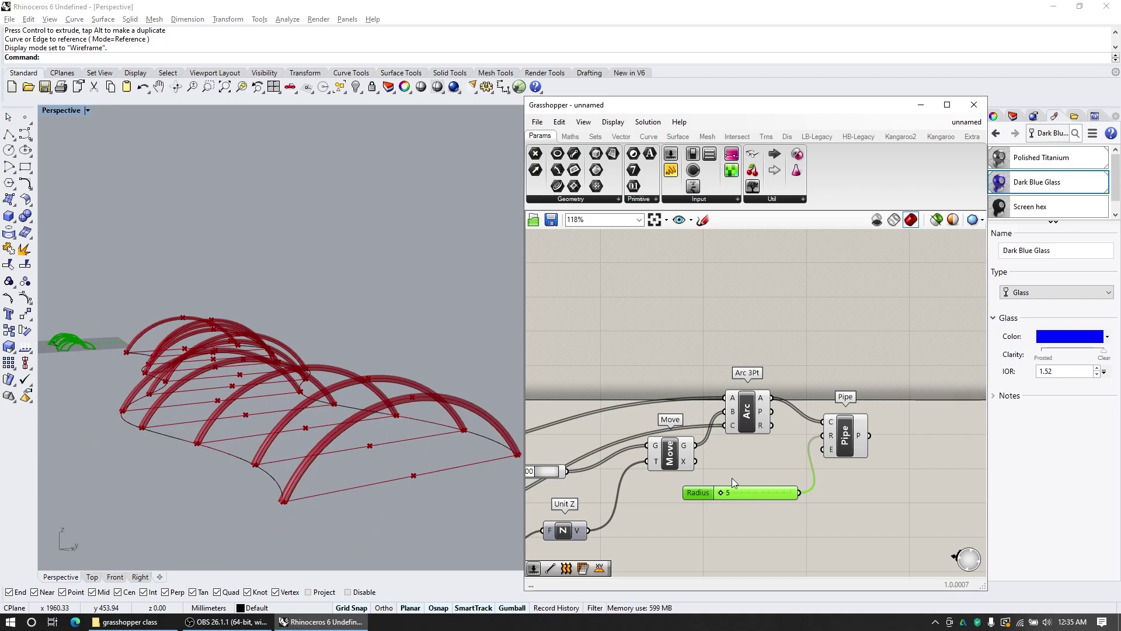
scroll(734, 480, down, 2)
scroll(824, 475, up, 2)
Step: Add a Loft component above Arc 3Pt and Pipe
drag(802, 454, 805, 429)
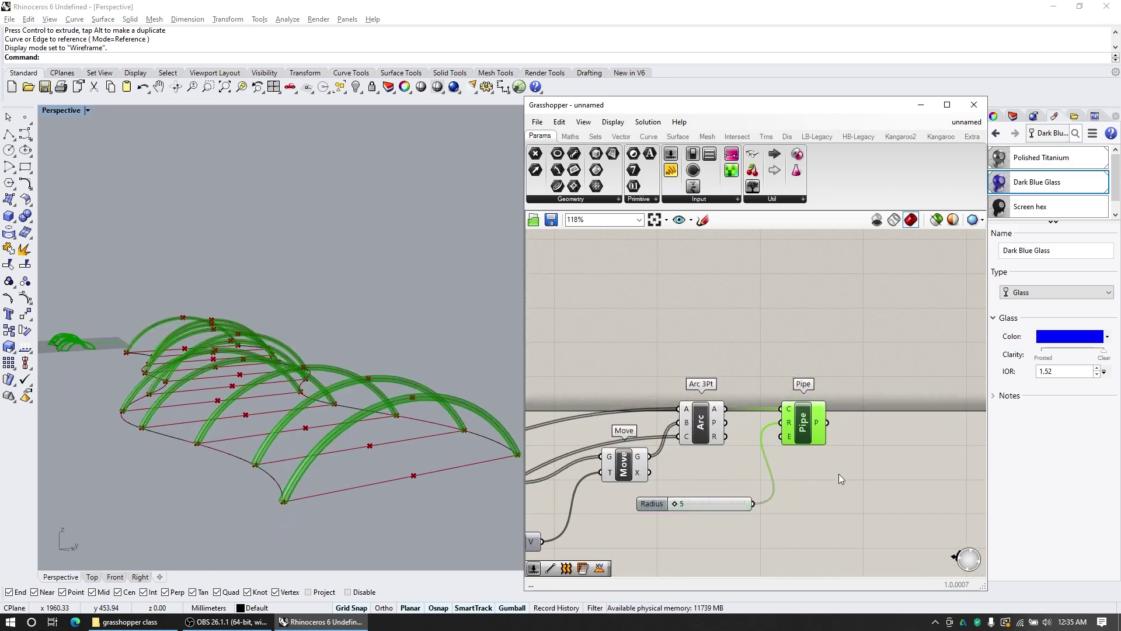
click(846, 489)
scroll(772, 419, up, 2)
click(743, 467)
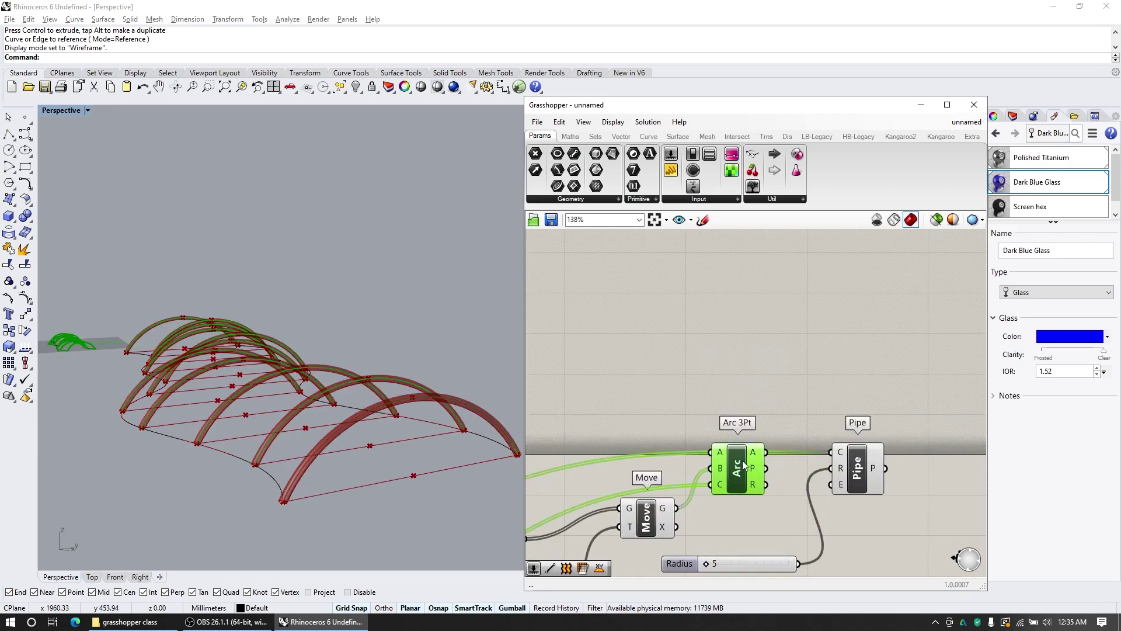
double_click(794, 384)
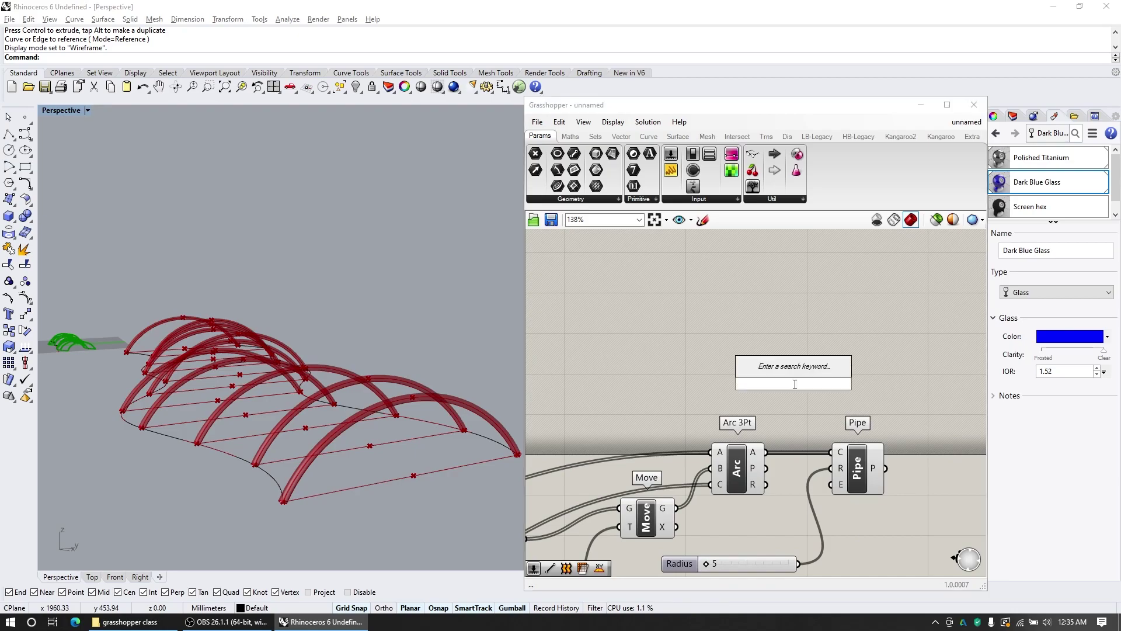
text(loft)
key(Return)
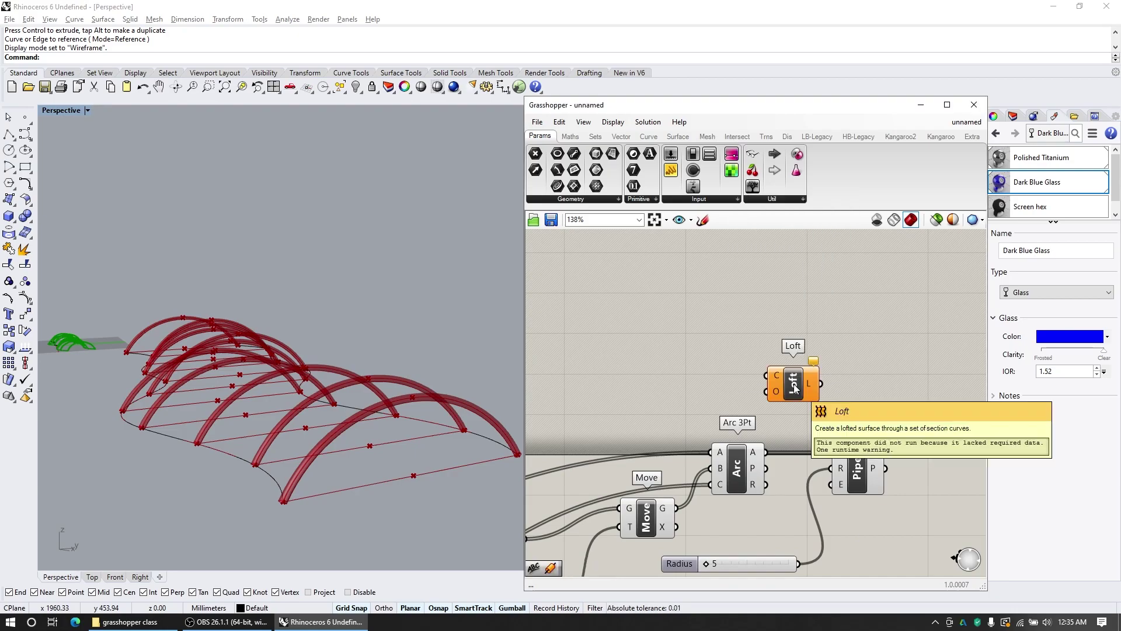
Step: Connect Arc 3Pt's A output to Loft's C input to skin the arches
click(731, 462)
scroll(731, 461, down, 2)
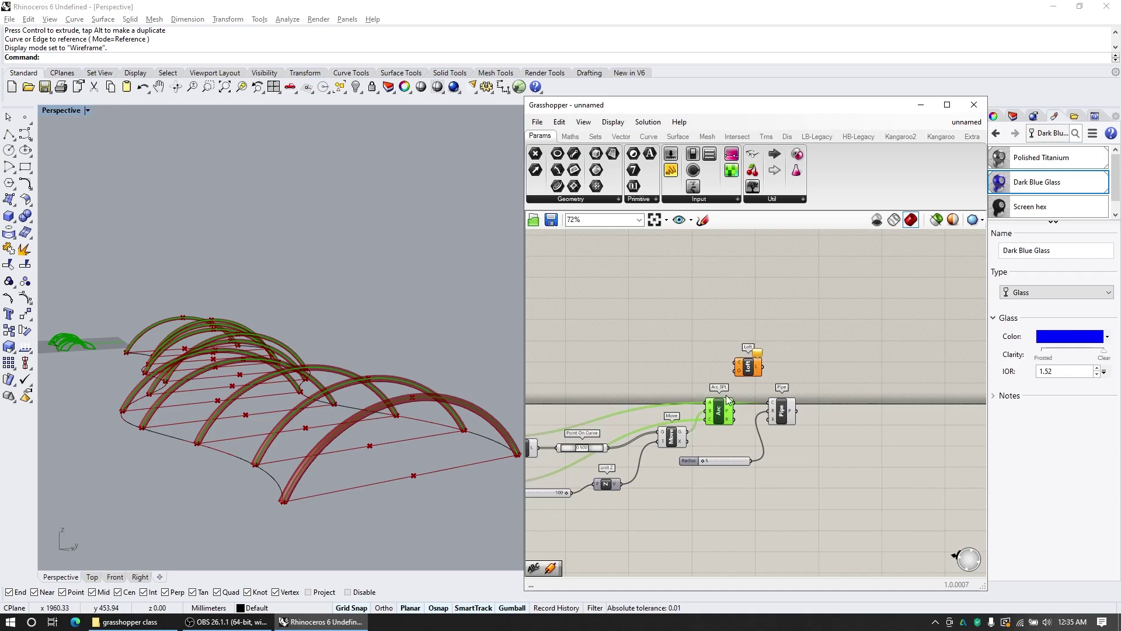
click(825, 423)
click(730, 416)
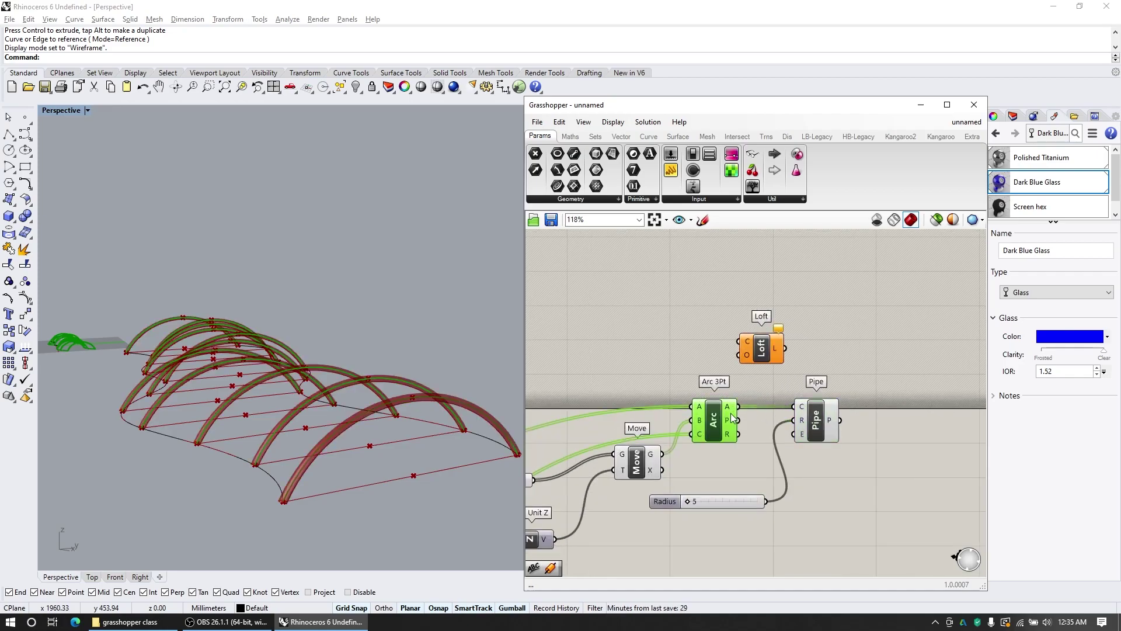
scroll(727, 434, down, 1)
click(646, 463)
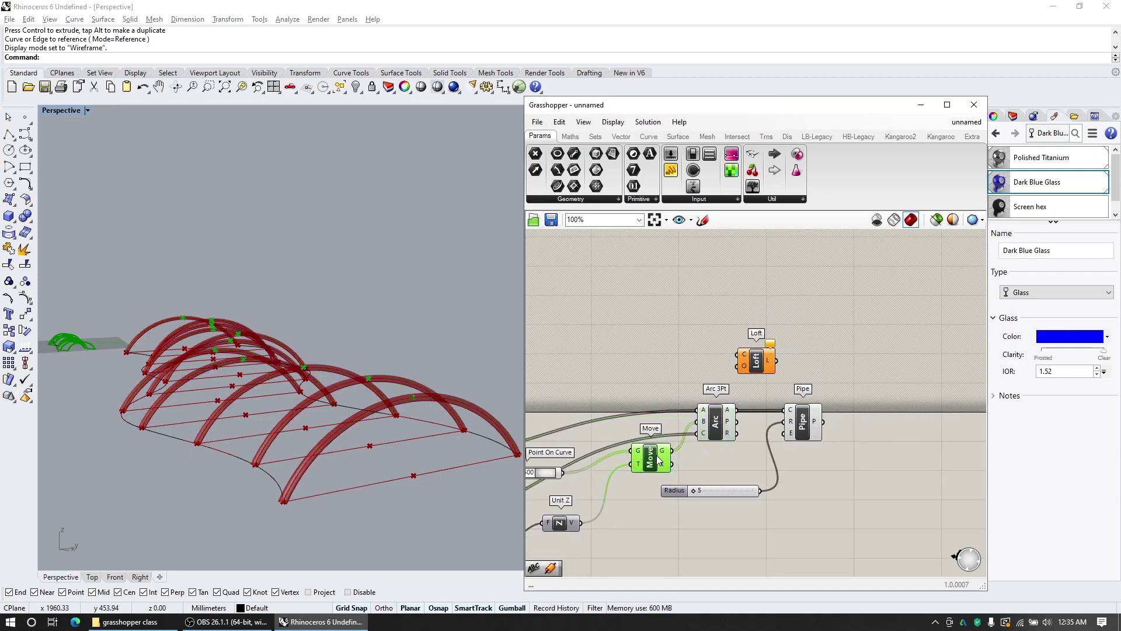
click(713, 428)
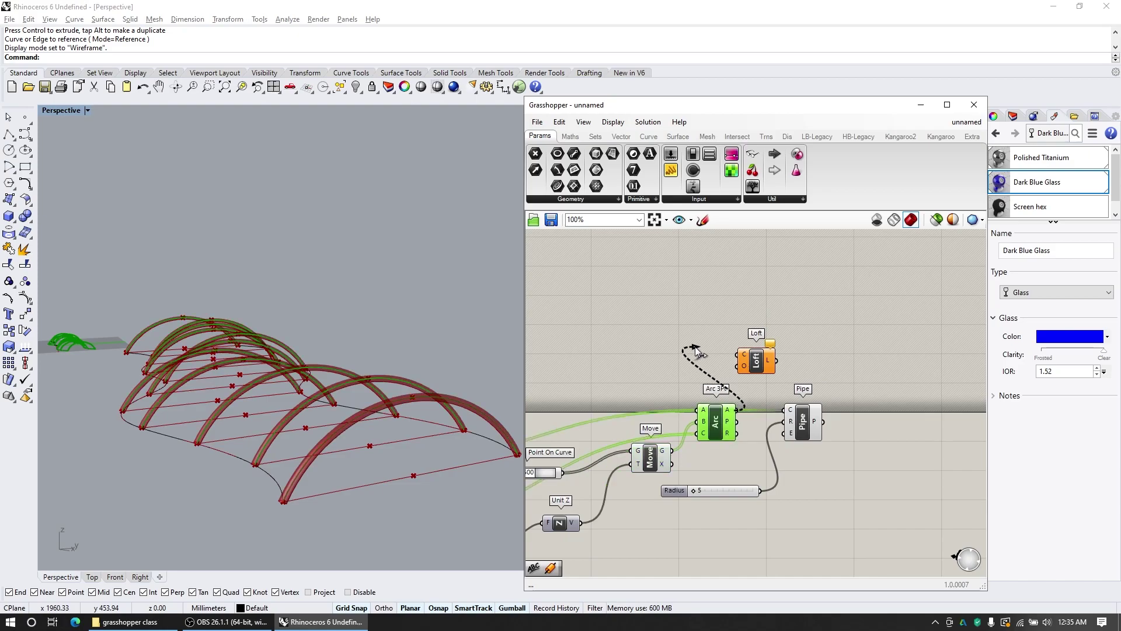
drag(737, 360, 739, 361)
Step: Reposition Loft and Pipe so they line up vertically after Arc 3Pt
right_drag(816, 349, 753, 378)
click(695, 396)
drag(696, 399, 726, 398)
click(824, 389)
scroll(304, 445, down, 3)
scroll(339, 432, up, 5)
scroll(282, 454, down, 6)
right_drag(281, 453, 308, 461)
scroll(754, 397, up, 3)
drag(704, 396, 750, 400)
mouse_move(731, 492)
mouse_down()
mouse_move(767, 492)
mouse_move(752, 486)
mouse_up()
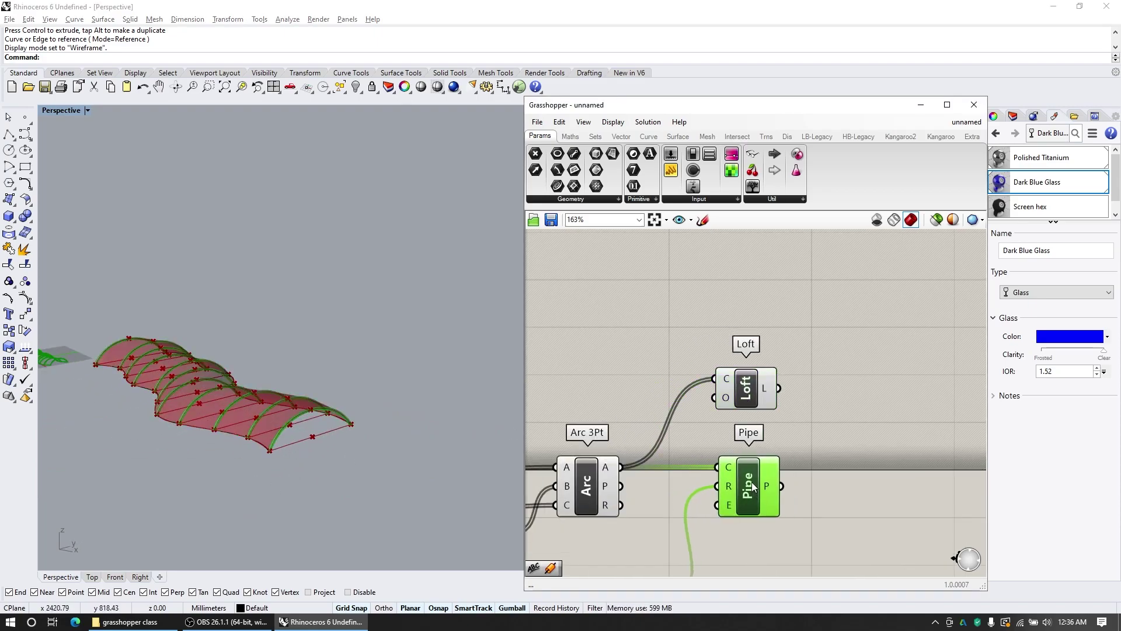
Step: Bake the Pipe geometry to Layer 05 as a group
right_click(752, 485)
click(804, 530)
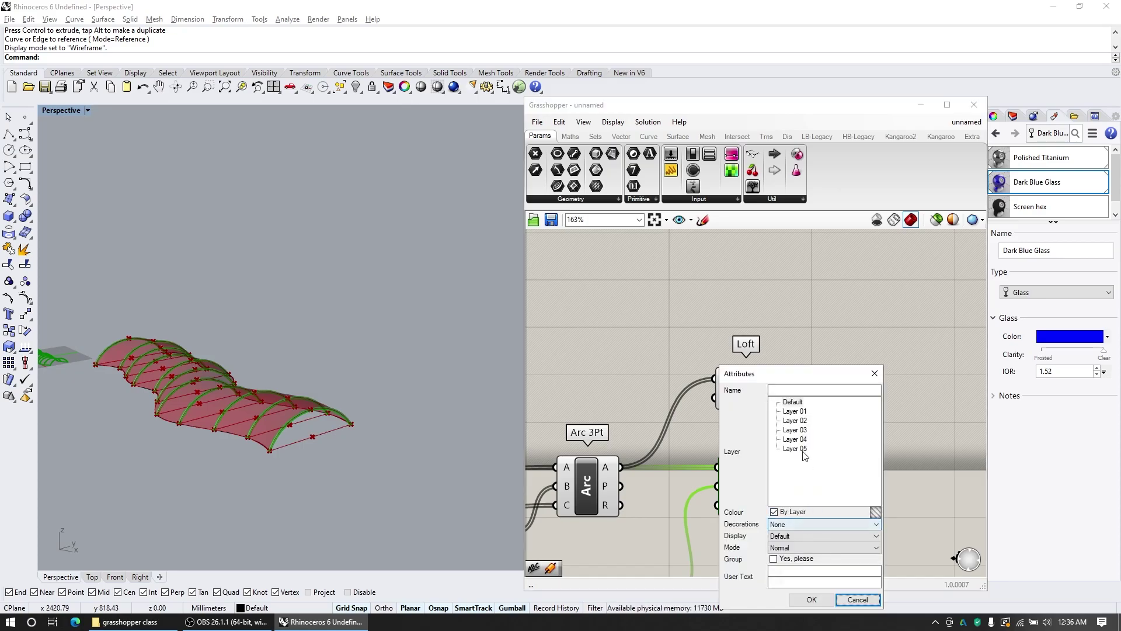
click(812, 600)
scroll(332, 430, up, 3)
scroll(296, 423, down, 3)
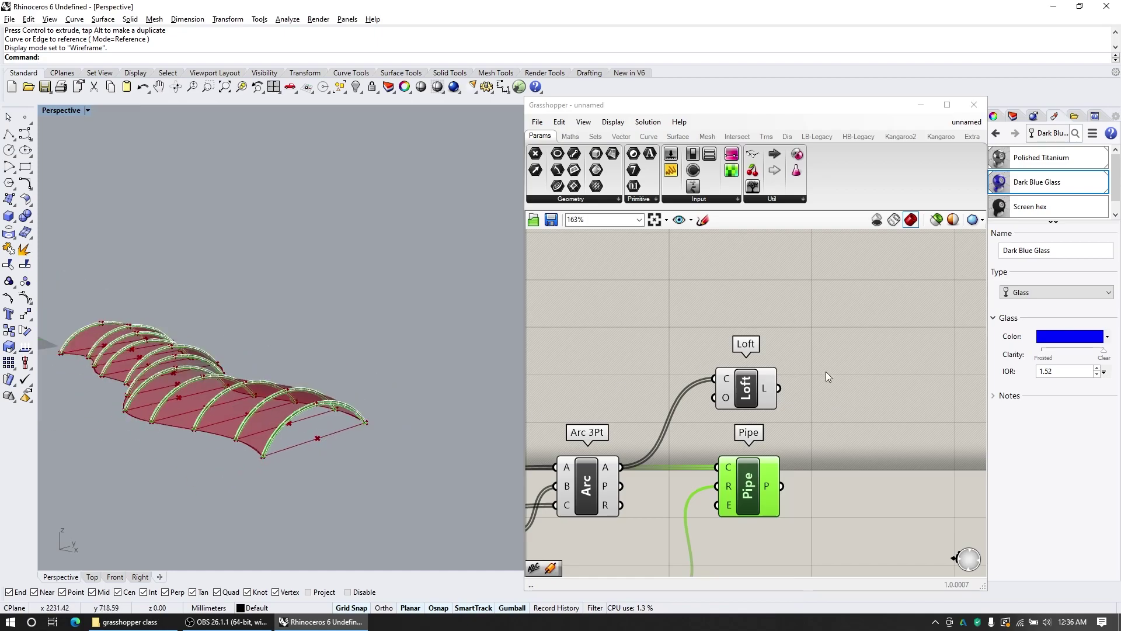
Step: Bake the Loft surface to Layer 04 with grouping enabled
click(826, 370)
click(747, 390)
right_click(762, 386)
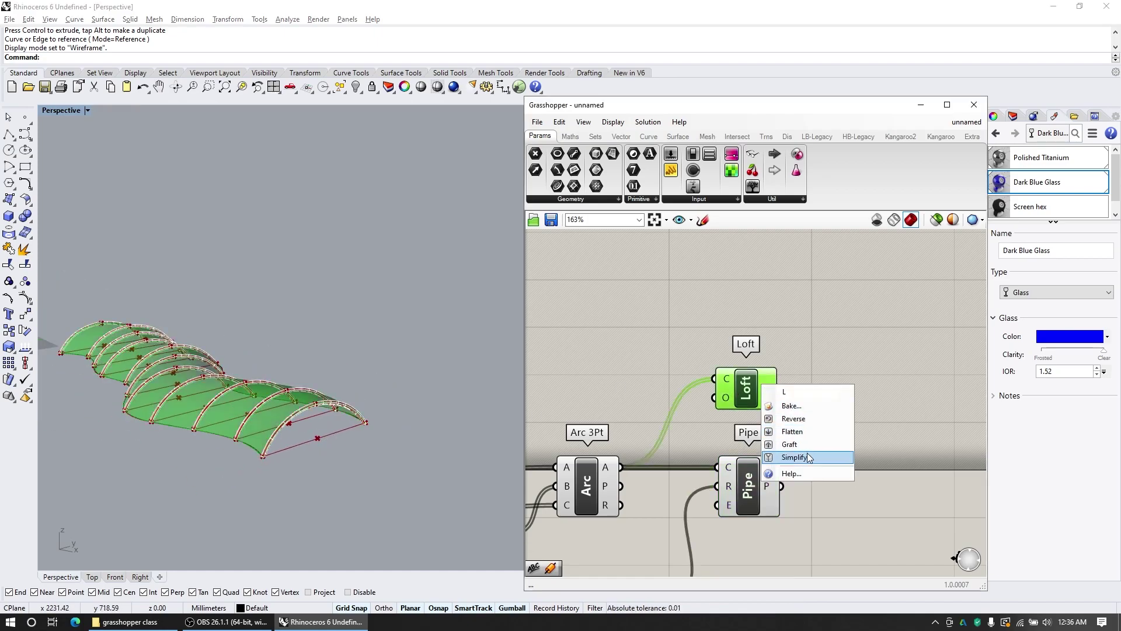
click(801, 407)
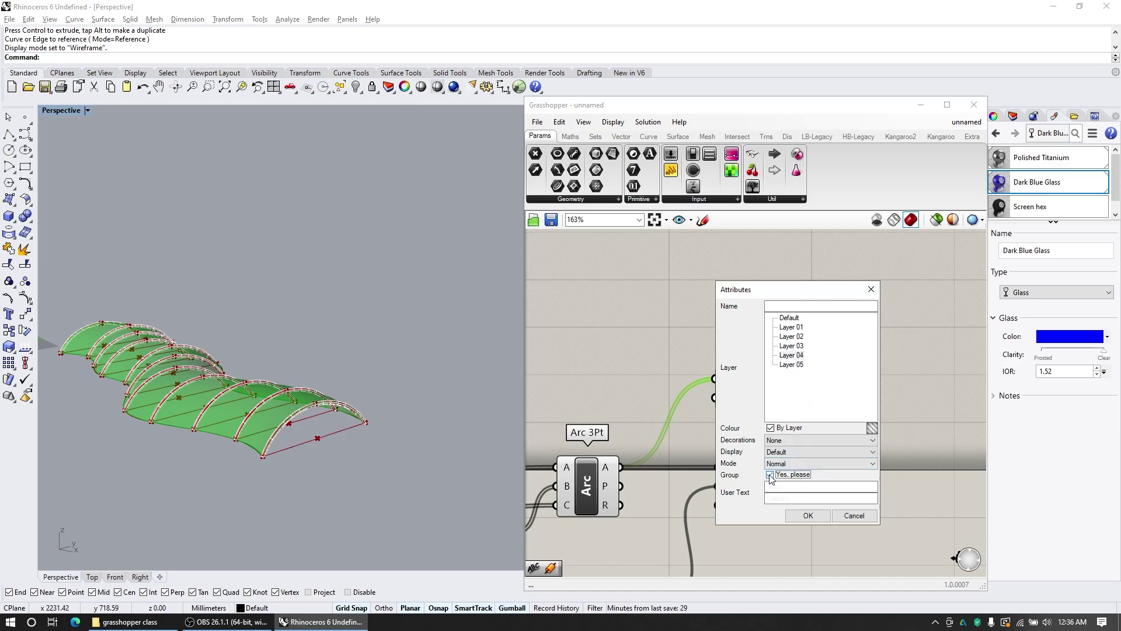
click(807, 515)
scroll(802, 443, down, 1)
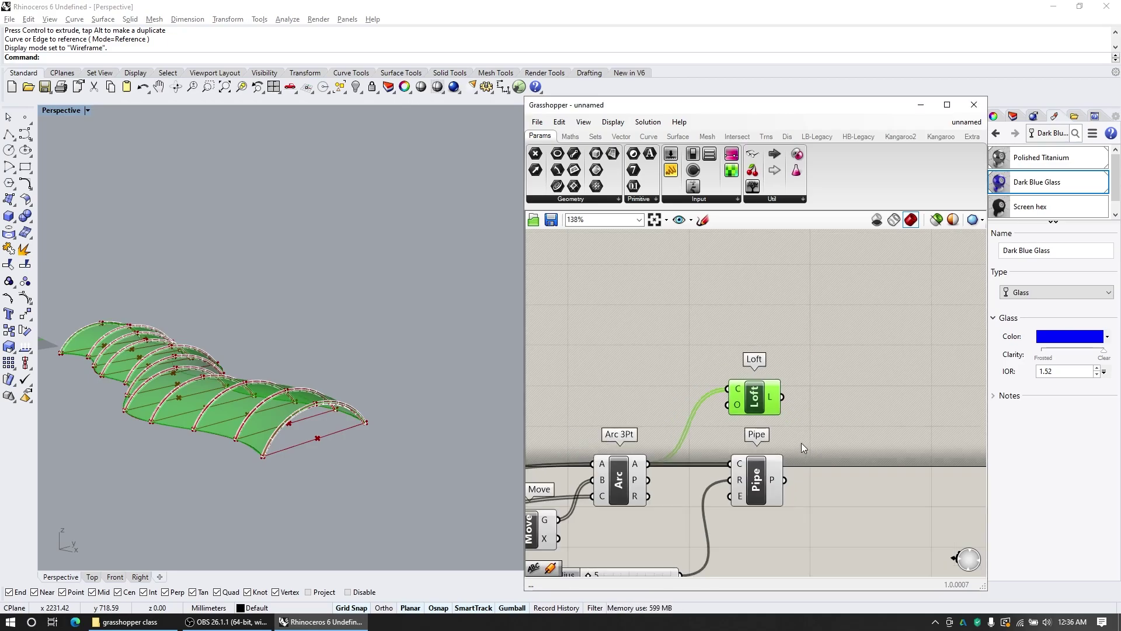
scroll(801, 443, down, 1)
Step: Close the Grasshopper window and set the Perspective view's display mode to Rendered
click(826, 406)
click(973, 105)
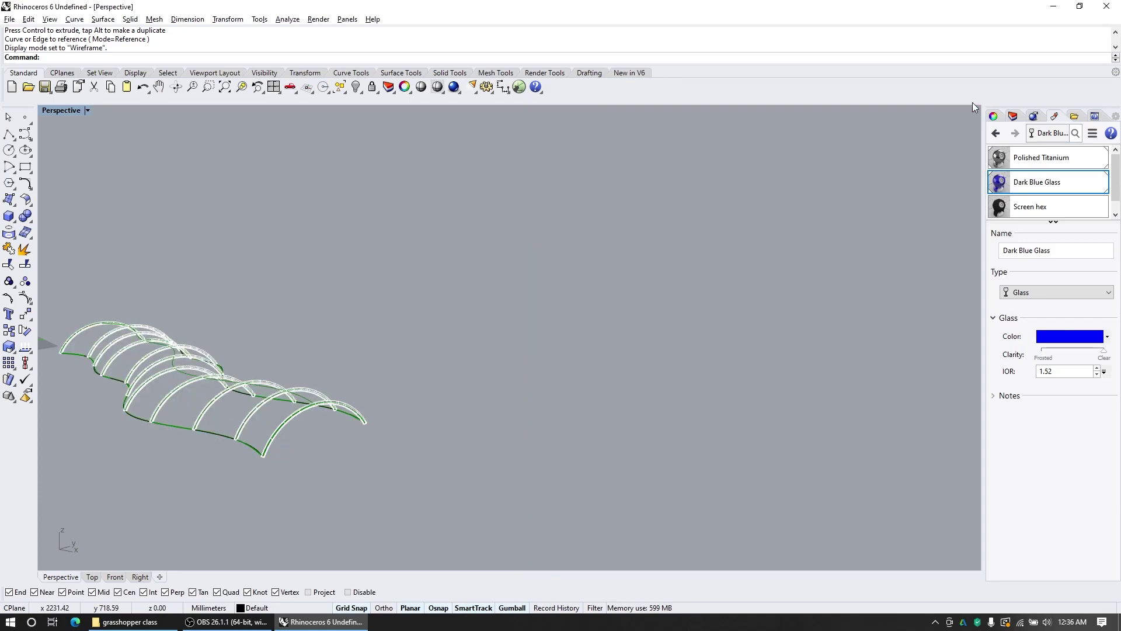
right_drag(623, 383, 452, 439)
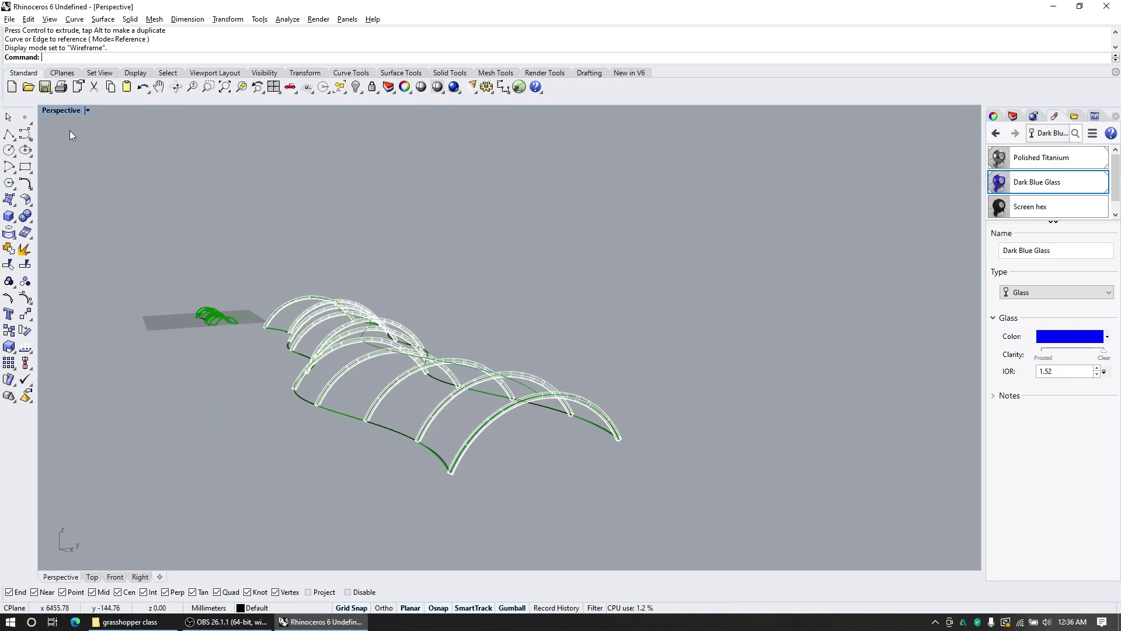
click(87, 110)
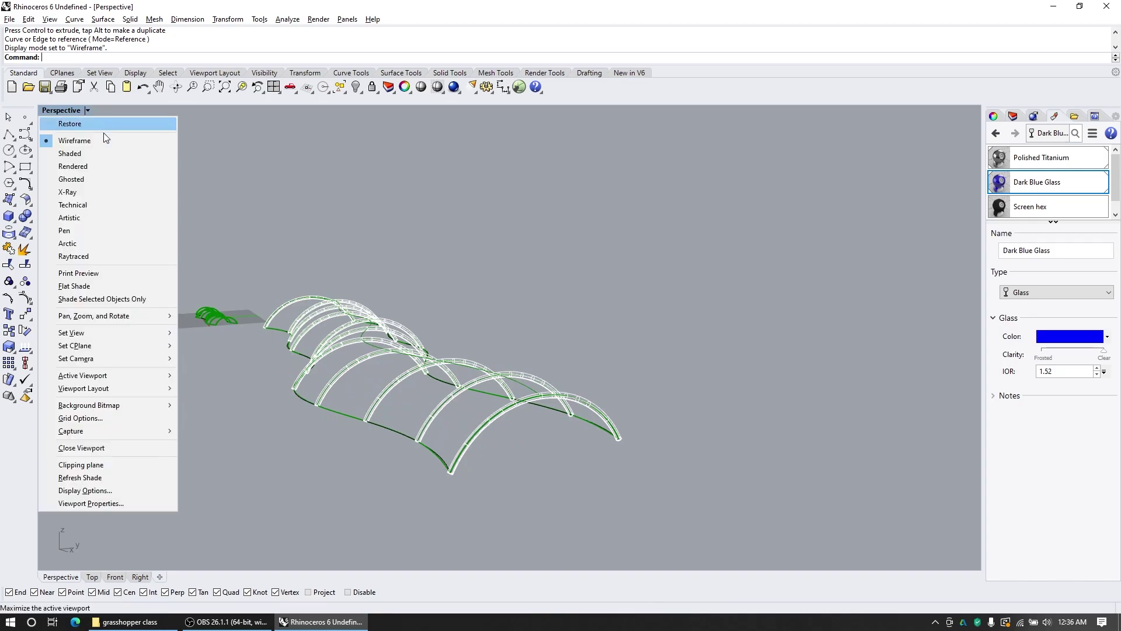
click(107, 168)
right_drag(477, 497, 541, 455)
Step: Assign the Polished Titanium material to the baked group of arch pipes
click(541, 450)
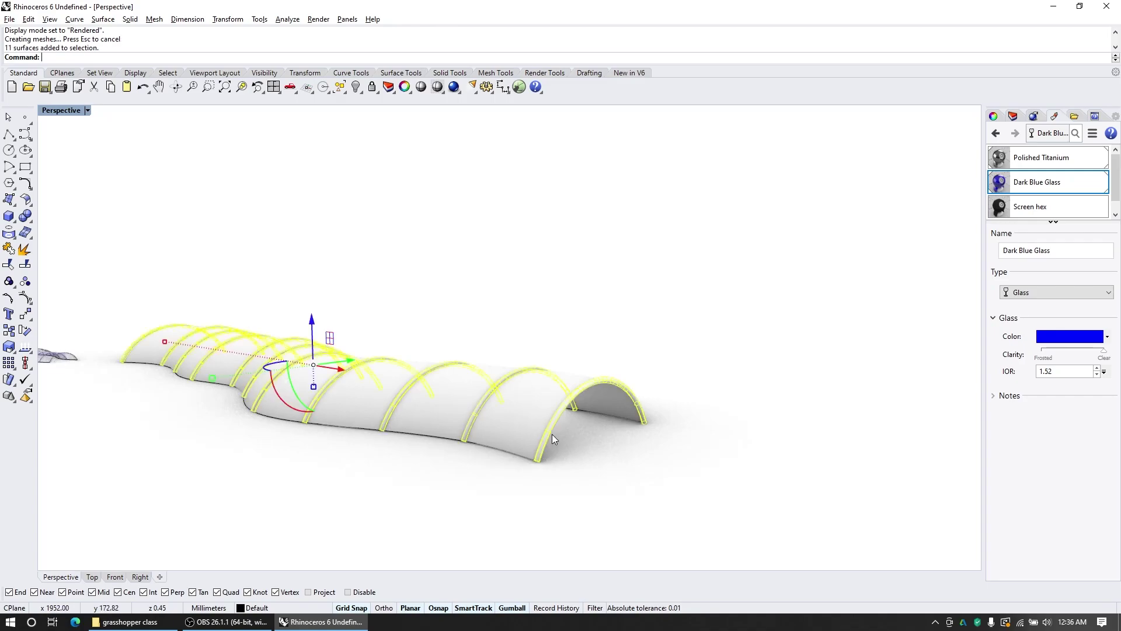
click(1046, 156)
right_click(1046, 163)
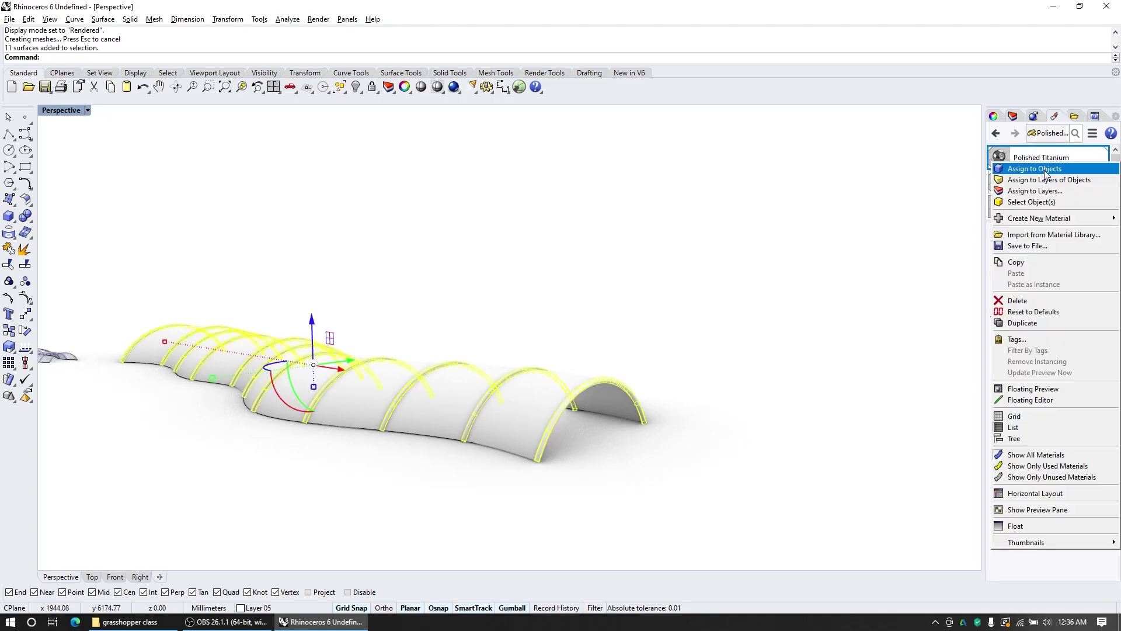
click(1045, 170)
right_drag(809, 385, 673, 387)
click(672, 387)
Step: Assign the Dark Blue Glass material to the baked loft surface
right_drag(496, 446, 692, 422)
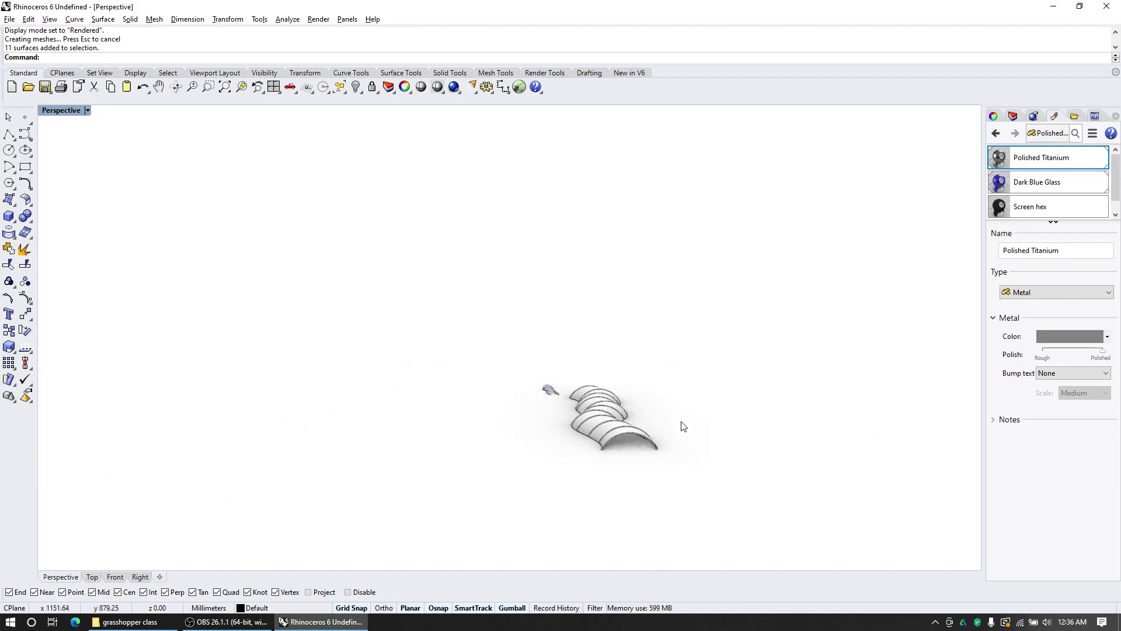
scroll(610, 449, up, 5)
mouse_move(590, 451)
right_down()
mouse_move(576, 446)
mouse_move(585, 450)
right_up()
scroll(609, 438, up, 5)
mouse_move(439, 445)
right_down()
mouse_move(486, 438)
mouse_move(724, 461)
mouse_move(598, 426)
right_up()
click(589, 421)
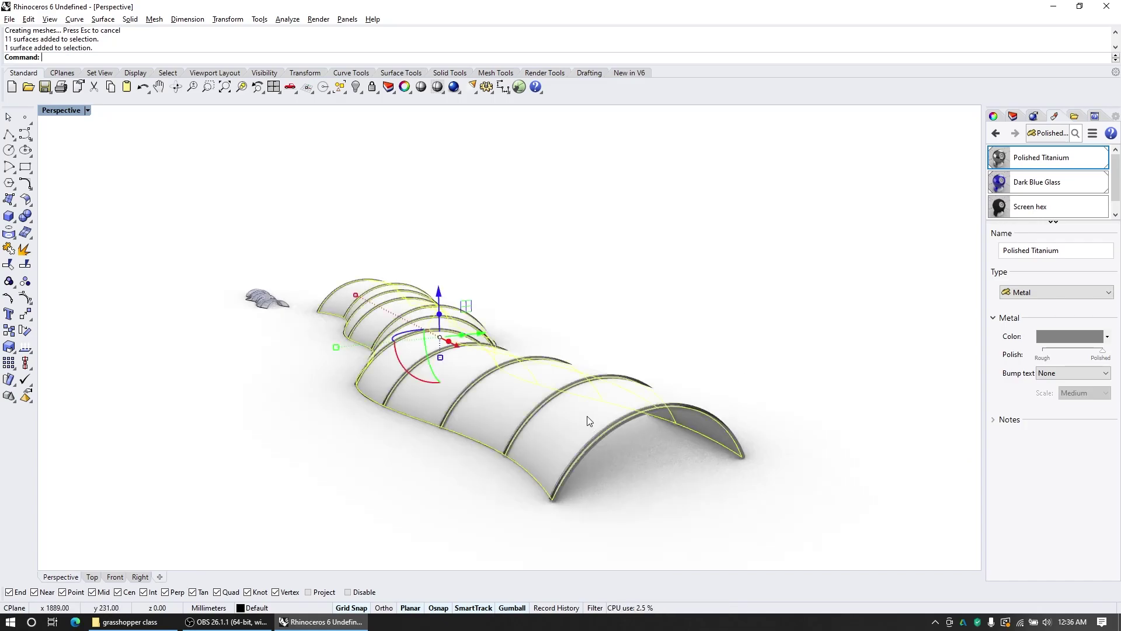
right_click(1037, 182)
click(1004, 193)
scroll(503, 357, down, 2)
key(Escape)
Step: Duplicate the whole tunnel with its base curves and place the copy beside the original
right_drag(709, 426, 705, 461)
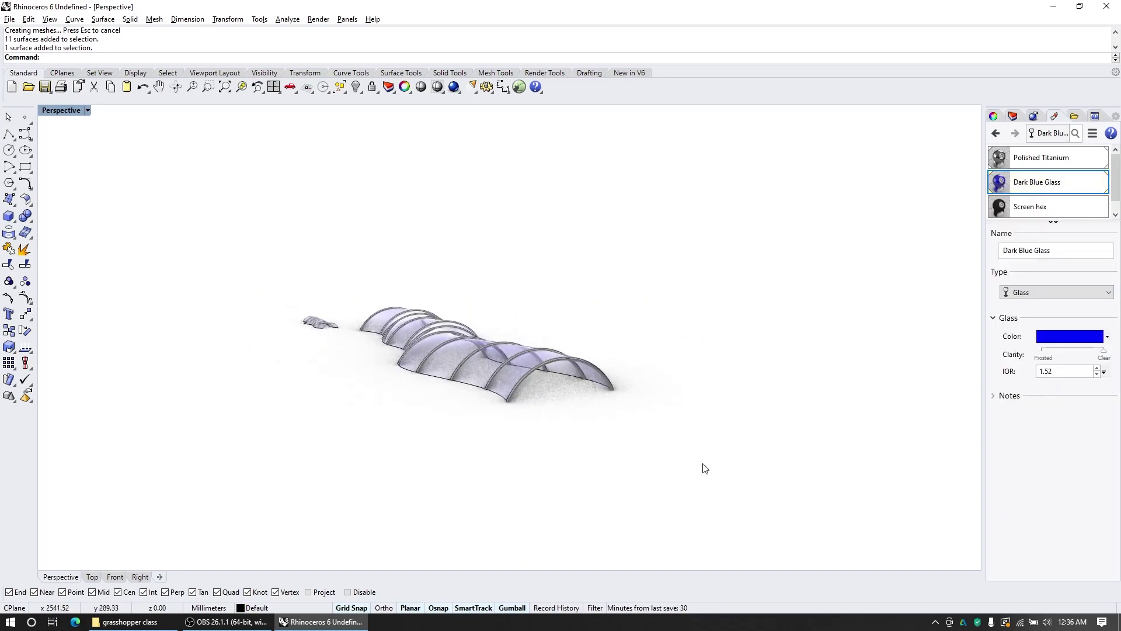
drag(492, 312, 647, 320)
scroll(421, 360, down, 6)
right_drag(549, 375, 482, 340)
Step: Assign the Screen hex material to the loft surface of the copied tunnel
click(484, 353)
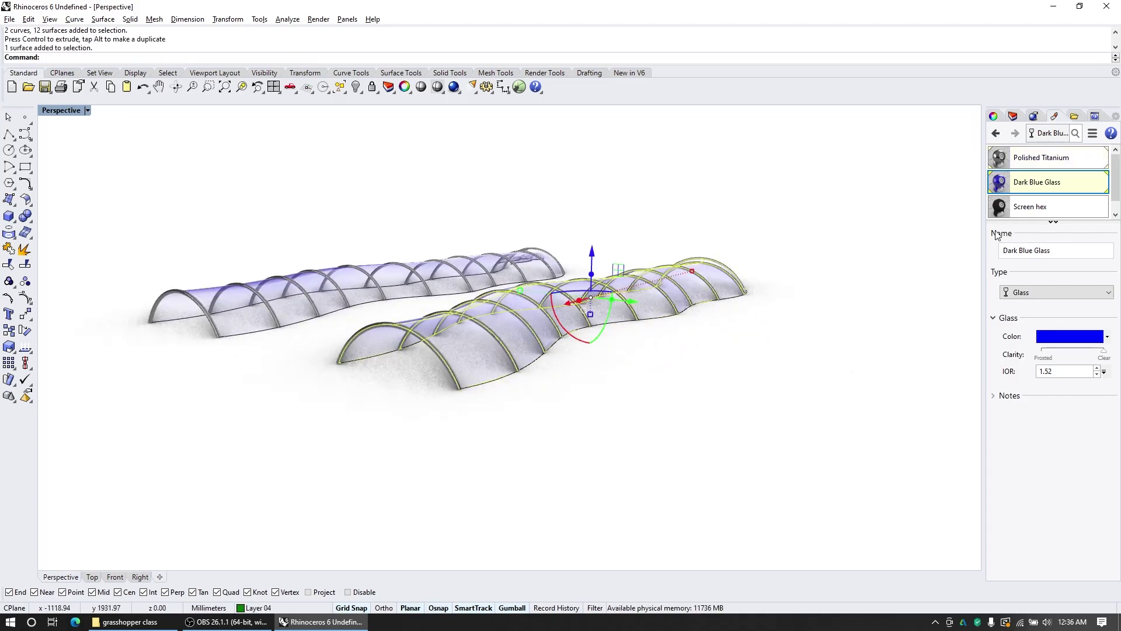
right_click(1044, 212)
click(1040, 222)
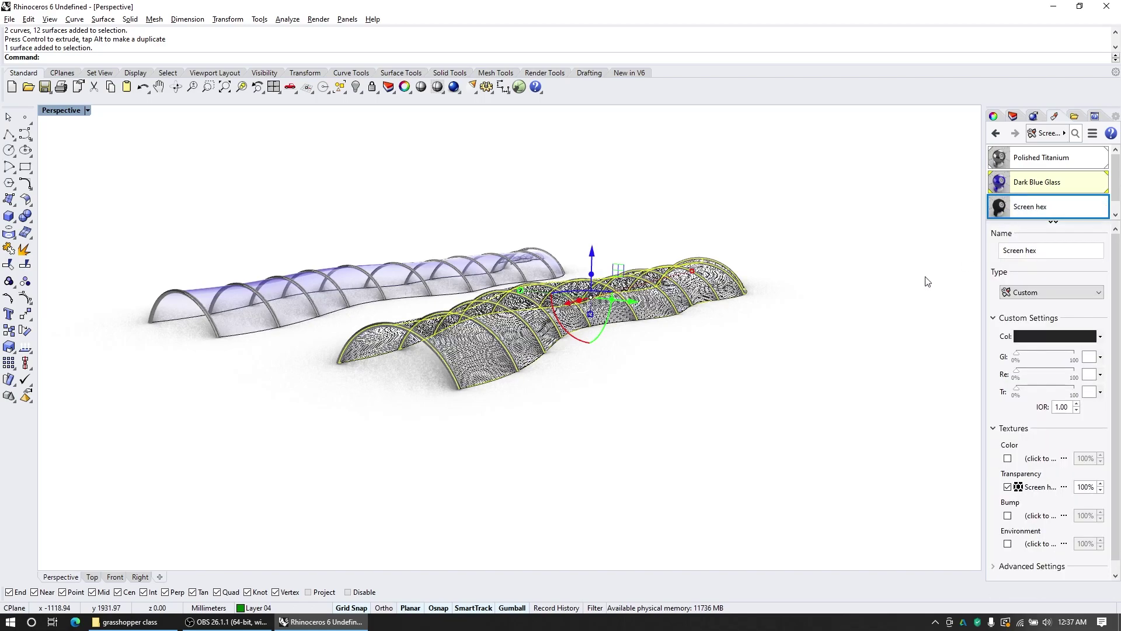
click(308, 469)
Step: Duplicate the Screen hex tunnel and place the third tunnel beside it
scroll(355, 448, down, 6)
right_drag(342, 447, 400, 283)
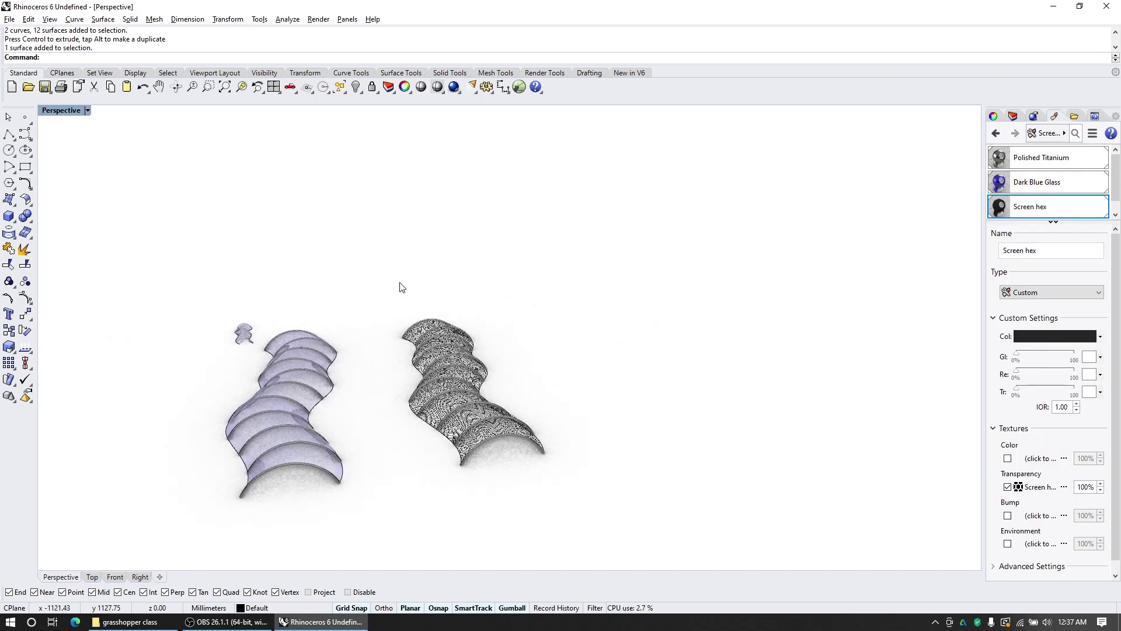
drag(577, 484, 575, 482)
key(alt)
drag(497, 374, 609, 356)
click(551, 488)
right_drag(551, 488, 544, 460)
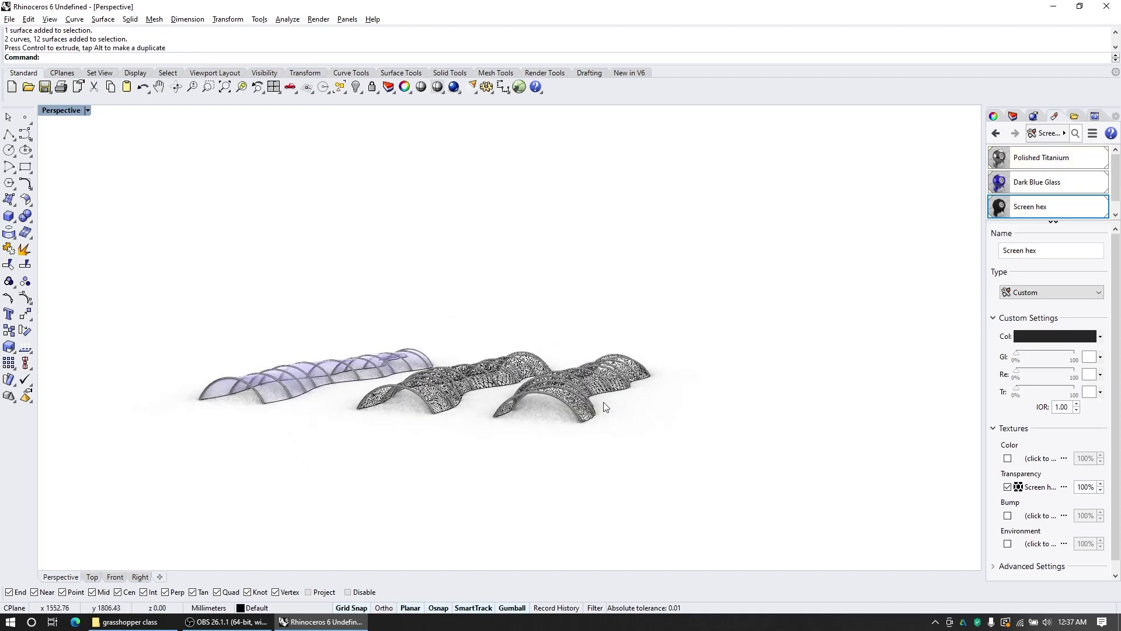
Step: Assign the Polished Titanium material to the third tunnel's loft surface
click(580, 407)
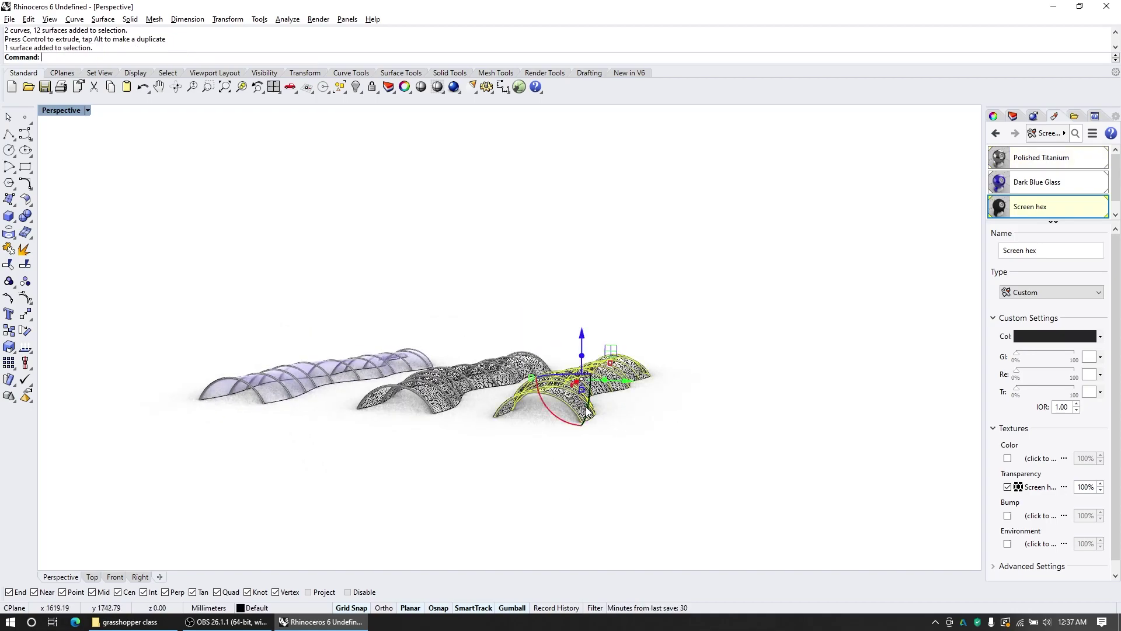
right_click(1045, 167)
click(1043, 173)
right_drag(751, 425, 608, 432)
click(541, 499)
mouse_move(448, 470)
right_down()
mouse_move(778, 468)
mouse_move(430, 478)
right_up()
scroll(436, 418, up, 3)
Step: Create a new Custom material with default settings and assign it to the third tunnel's loft surface
click(432, 417)
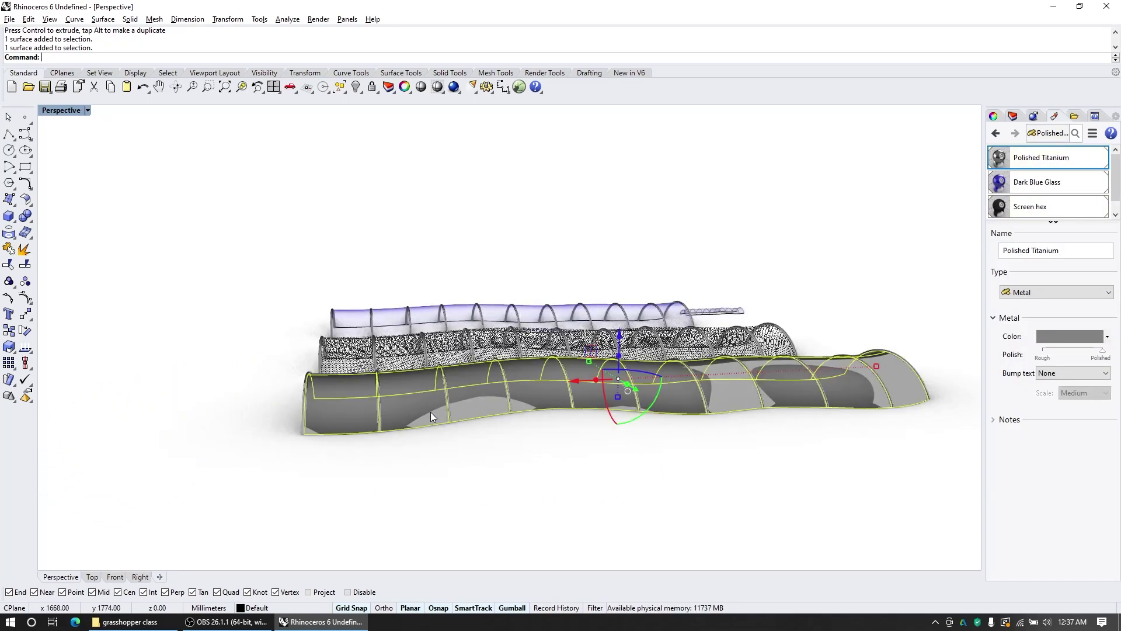
scroll(1022, 198, down, 1)
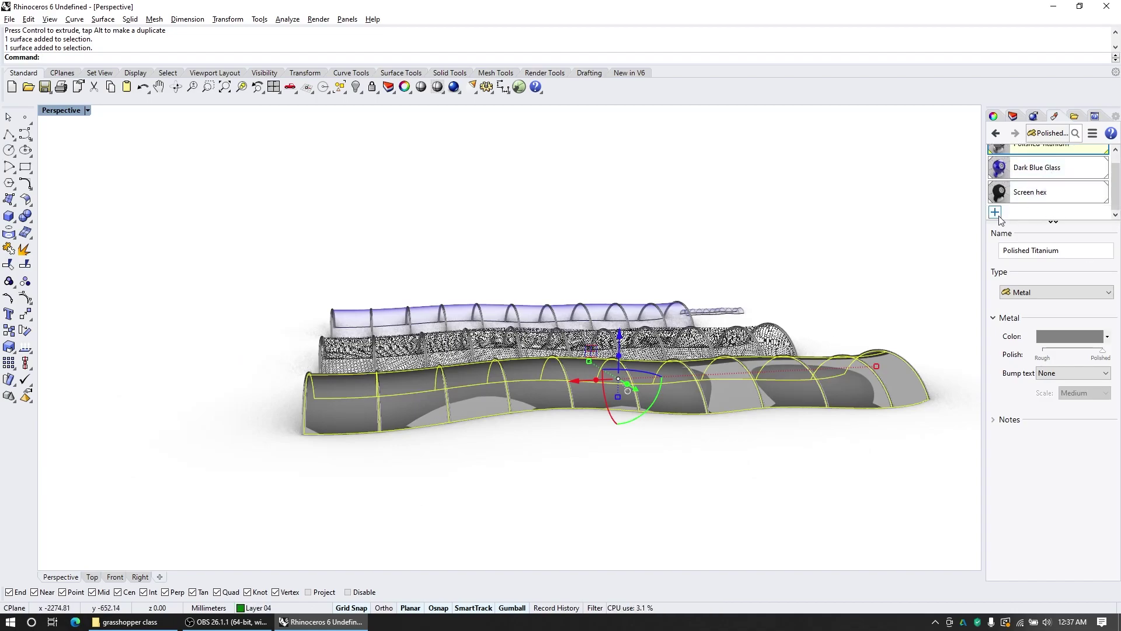
click(994, 212)
click(1010, 237)
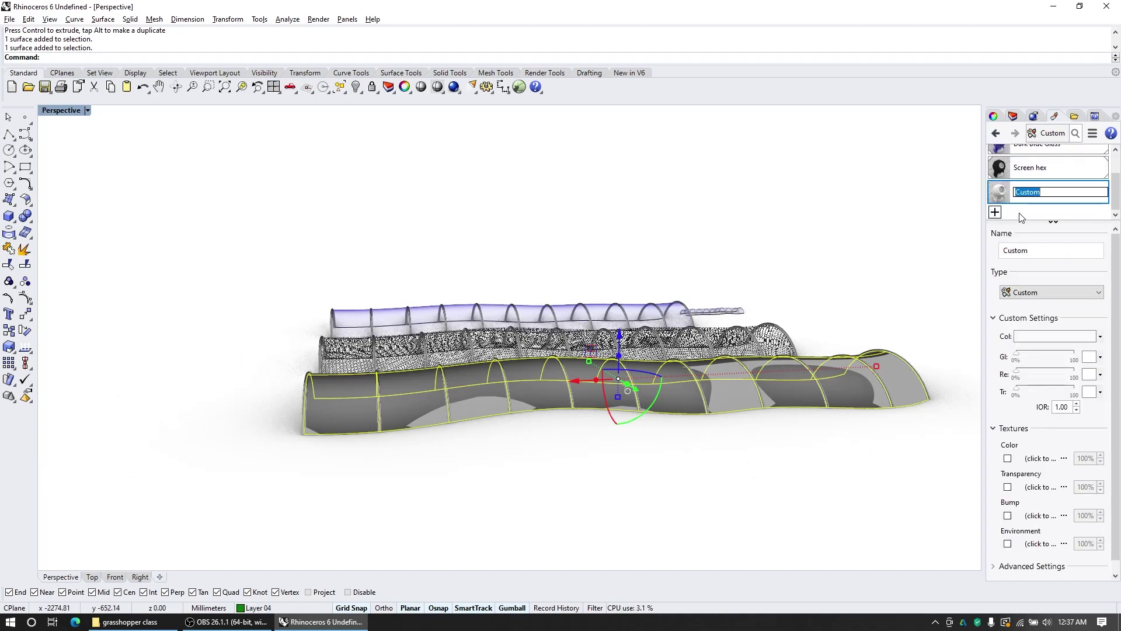
key(Return)
right_click(1034, 192)
click(1040, 201)
scroll(487, 458, down, 2)
Step: Examine the three rendered tunnel variants from different angles in the Perspective view
click(446, 473)
right_drag(445, 473, 597, 475)
scroll(555, 459, down, 5)
scroll(519, 438, up, 4)
right_drag(515, 473, 543, 467)
scroll(573, 485, up, 4)
right_drag(560, 407, 456, 417)
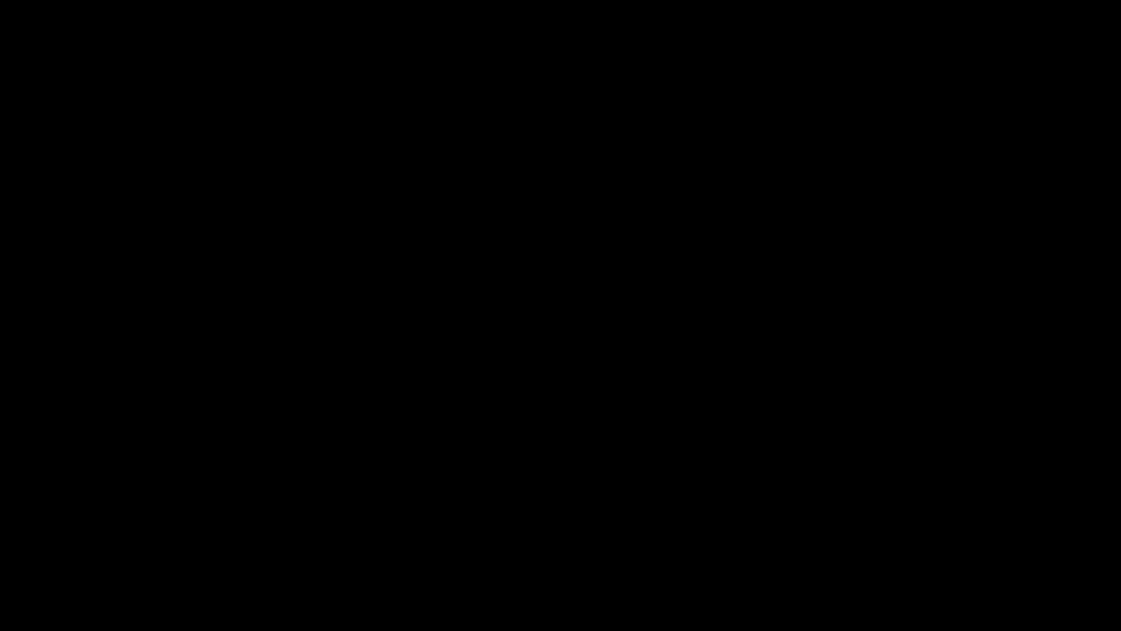